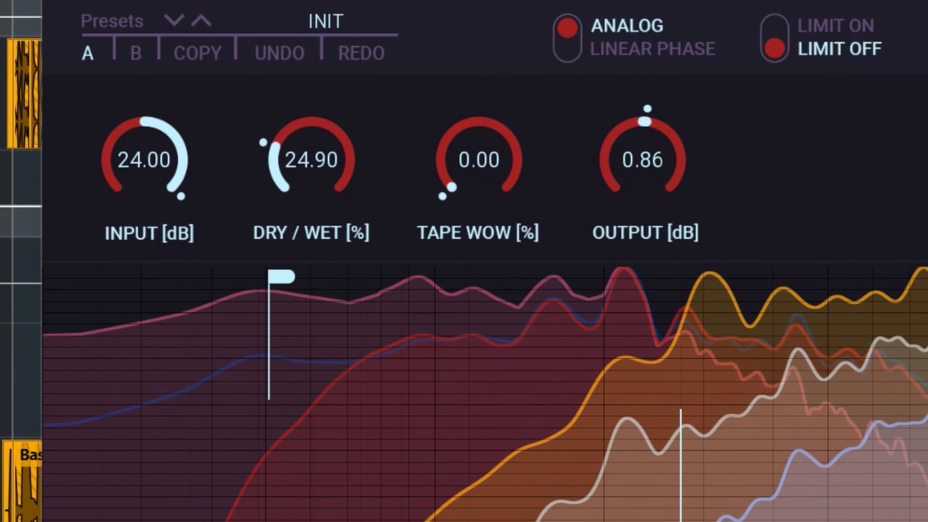
Step: Raise the global Dry/Wet mix
{"action": "left_click_drag", "start_coordinate": [332, 202], "coordinate": [332, 154]}
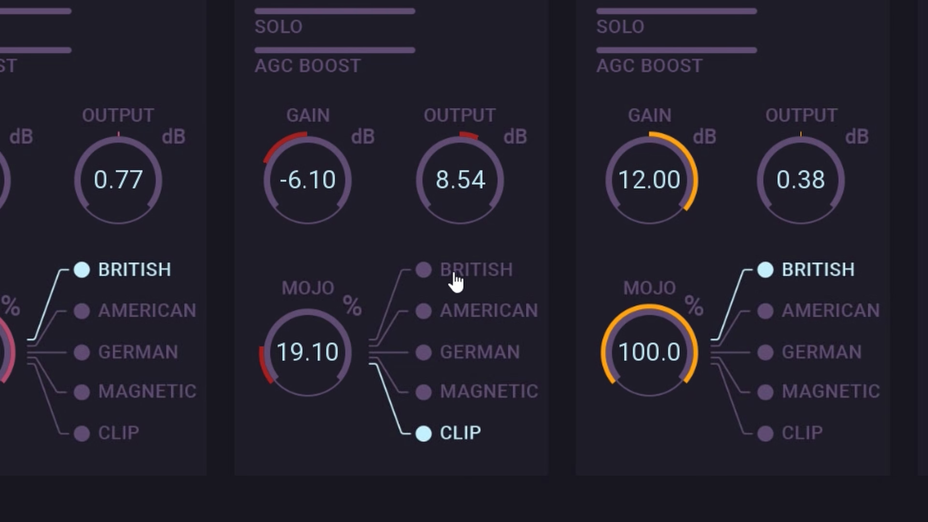
Step: Audition Band 2's British, American, German, Magnetic and Clip saturation types in repeated passes and settle on British
{"action": "left_click", "coordinate": [455, 279]}
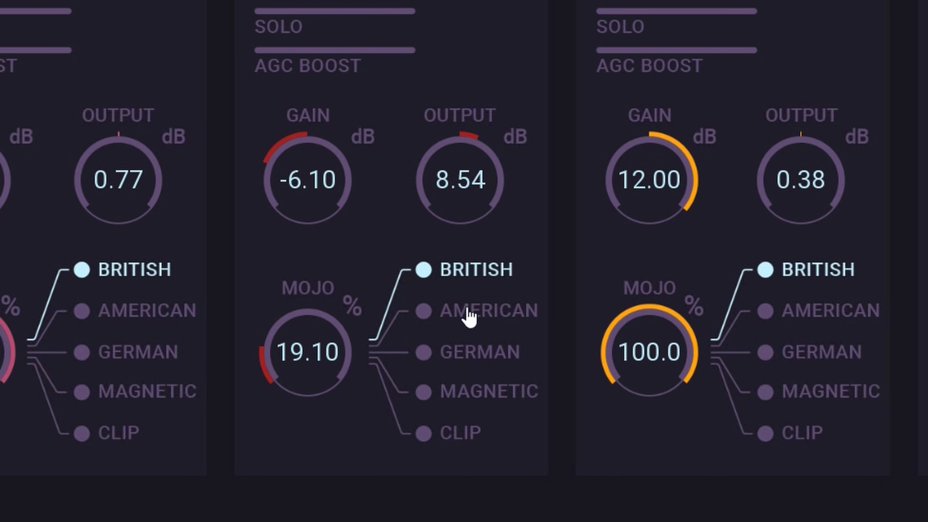
{"action": "left_click", "coordinate": [482, 316]}
{"action": "left_click", "coordinate": [491, 354]}
{"action": "left_click", "coordinate": [530, 393]}
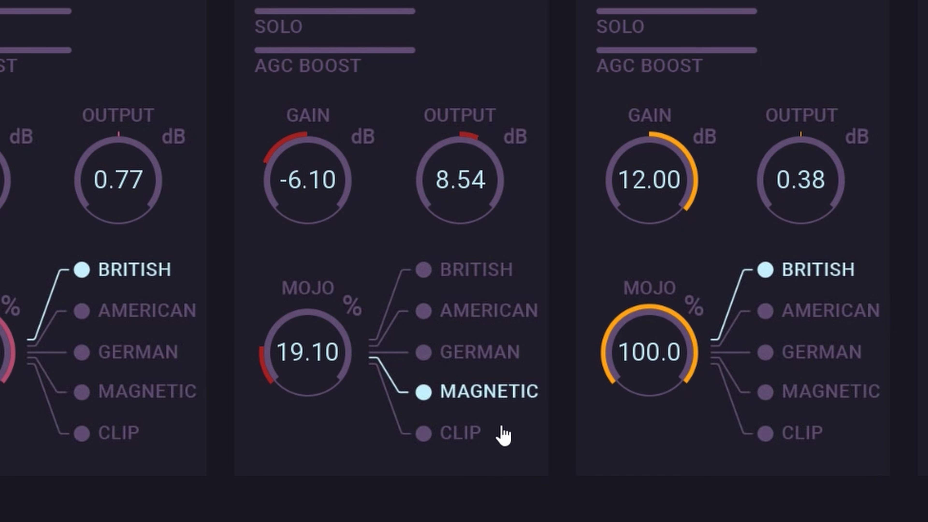
{"action": "left_click", "coordinate": [479, 433]}
{"action": "left_click", "coordinate": [496, 397]}
{"action": "left_click", "coordinate": [489, 357]}
{"action": "left_click", "coordinate": [497, 314]}
{"action": "left_click", "coordinate": [486, 280]}
{"action": "left_click", "coordinate": [484, 309]}
{"action": "left_click", "coordinate": [487, 354]}
{"action": "left_click", "coordinate": [489, 393]}
{"action": "left_click", "coordinate": [479, 432]}
{"action": "left_click", "coordinate": [486, 391]}
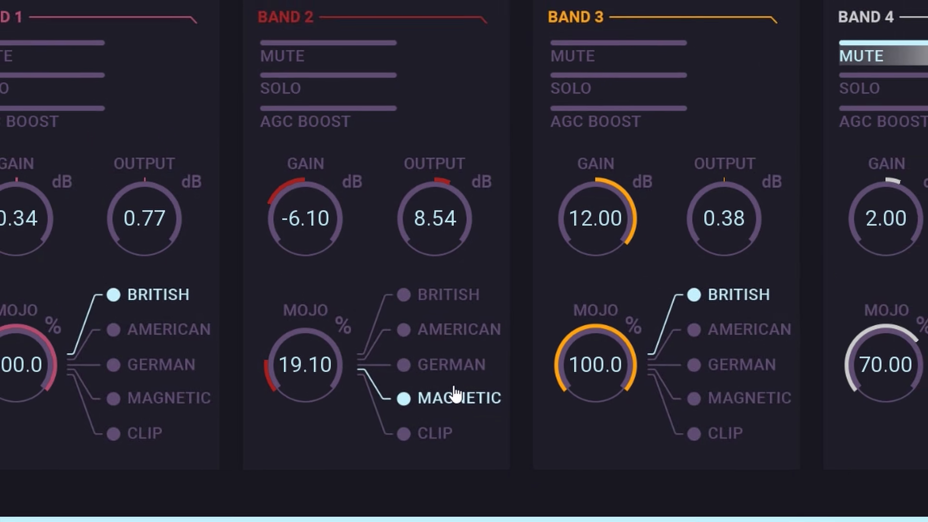
{"action": "left_click", "coordinate": [449, 365]}
{"action": "left_click", "coordinate": [453, 330]}
{"action": "left_click", "coordinate": [413, 296]}
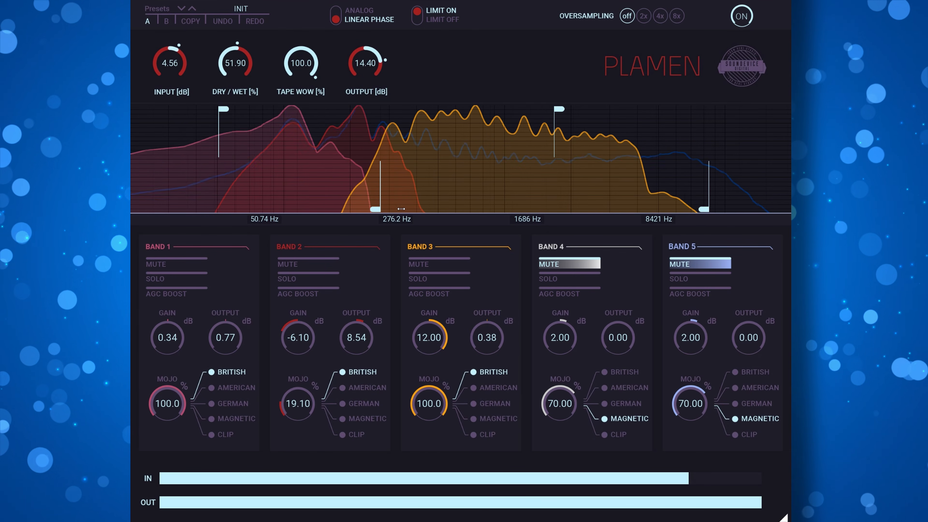
Step: Set the second crossover to 234.8 Hz and the lowest crossover to 49.49 Hz
{"action": "left_click_drag", "start_coordinate": [376, 210], "coordinate": [360, 209]}
{"action": "left_click_drag", "start_coordinate": [224, 109], "coordinate": [221, 109]}
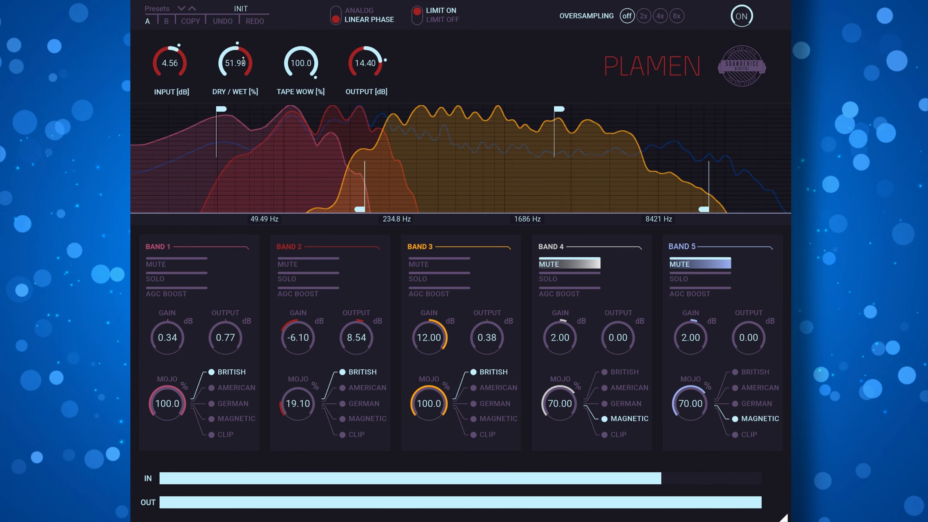
Step: Set the global Dry/Wet and Tape Wow to 100% and the output to 14.21 dB, and unmute Band 4
{"action": "left_click_drag", "start_coordinate": [235, 62], "coordinate": [235, 79]}
{"action": "left_click_drag", "start_coordinate": [301, 63], "coordinate": [301, 90]}
{"action": "left_click_drag", "start_coordinate": [366, 63], "coordinate": [365, 58]}
{"action": "left_click", "coordinate": [585, 263]}
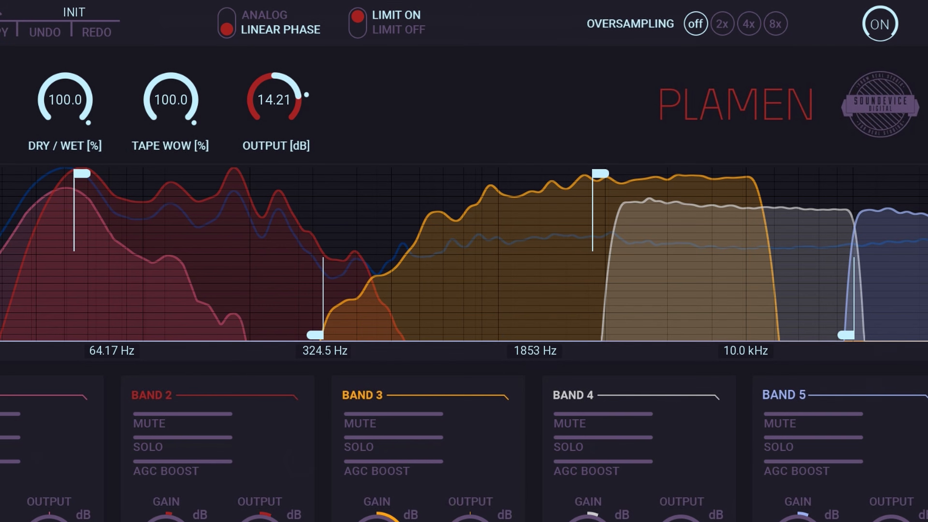
Step: Shift the lower three crossovers to 50.74 Hz, 276.2 Hz and 2091 Hz, and lower the highest crossover below 10 kHz
{"action": "left_click_drag", "start_coordinate": [593, 235], "coordinate": [527, 235]}
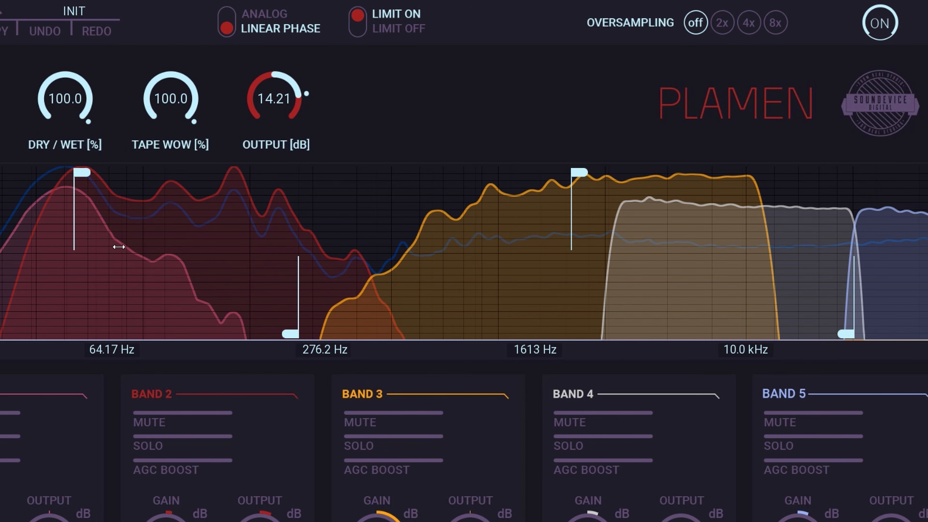
{"action": "left_click_drag", "start_coordinate": [108, 237], "coordinate": [34, 237]}
{"action": "mouse_move", "coordinate": [574, 247]}
{"action": "left_mouse_down"}
{"action": "mouse_move", "coordinate": [535, 247]}
{"action": "mouse_move", "coordinate": [648, 251]}
{"action": "left_mouse_up"}
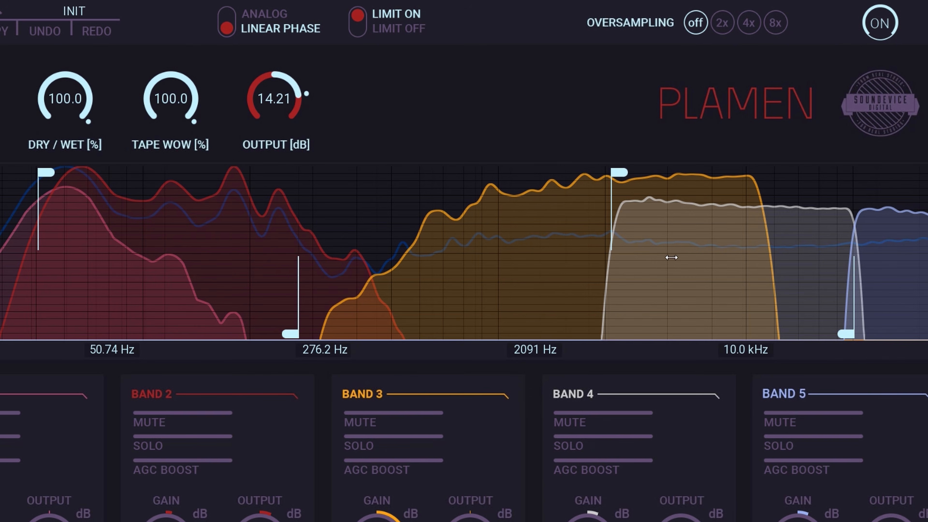
{"action": "mouse_move", "coordinate": [848, 308]}
{"action": "left_mouse_down"}
{"action": "mouse_move", "coordinate": [806, 308]}
{"action": "mouse_move", "coordinate": [820, 308]}
{"action": "left_mouse_up"}
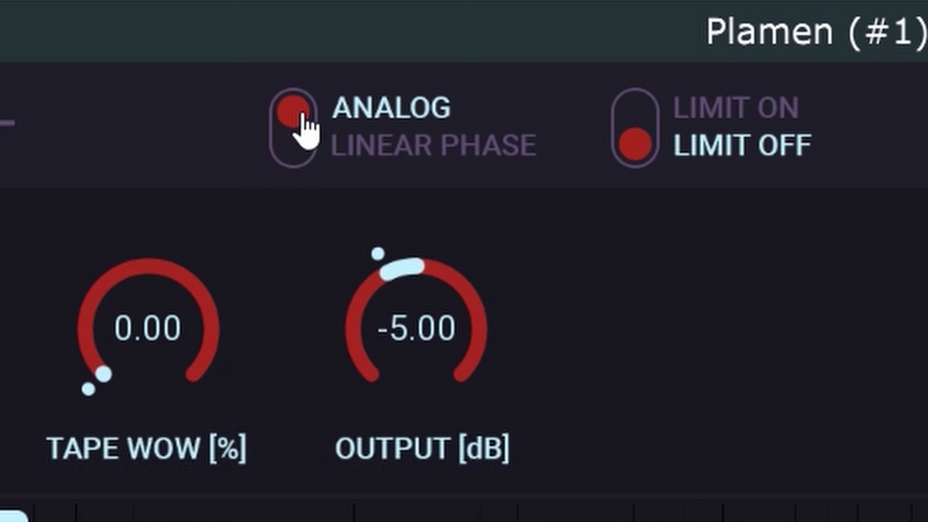
Step: Switch repeatedly between Analog and Linear Phase modes to compare the soloed Band 2's frequency response in PluginDoctor
{"action": "left_click", "coordinate": [301, 147]}
{"action": "left_click", "coordinate": [300, 119]}
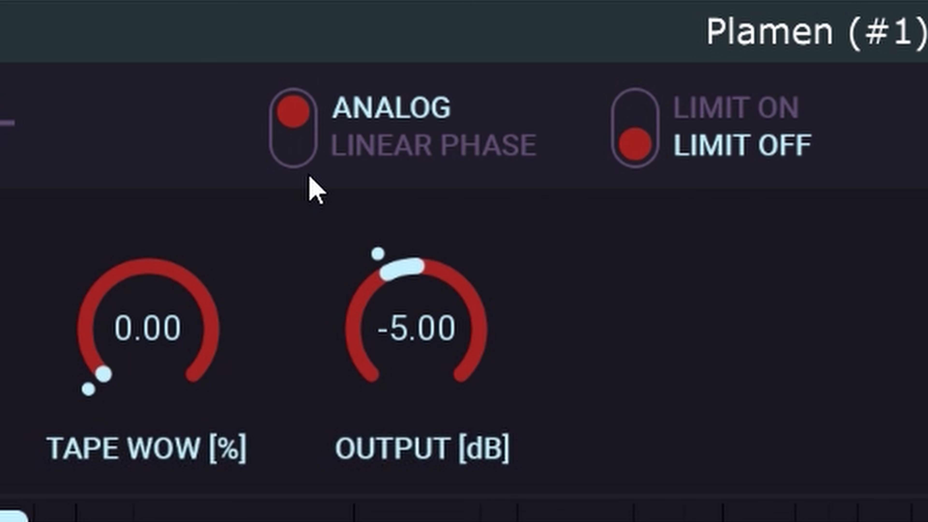
{"action": "left_click", "coordinate": [301, 125]}
{"action": "left_click", "coordinate": [307, 142]}
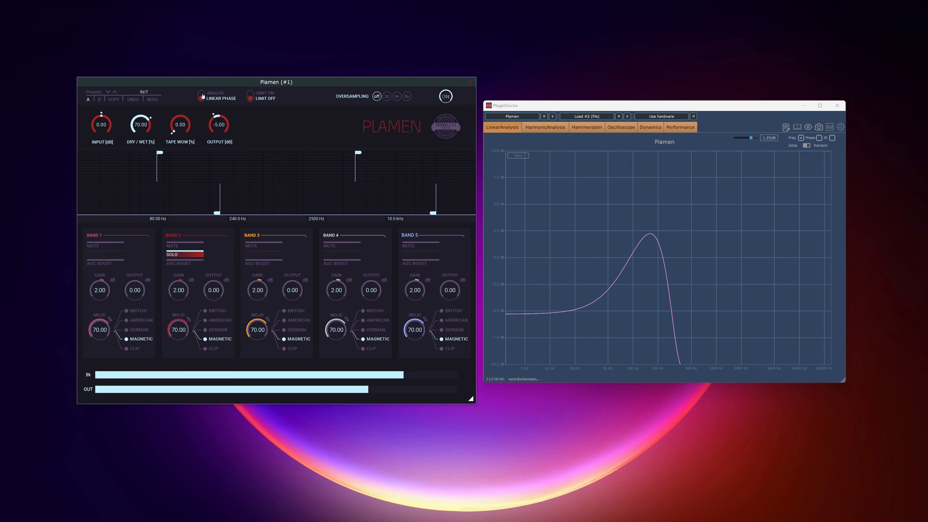
{"action": "left_click", "coordinate": [202, 97]}
{"action": "left_click", "coordinate": [203, 97]}
{"action": "left_click", "coordinate": [203, 98]}
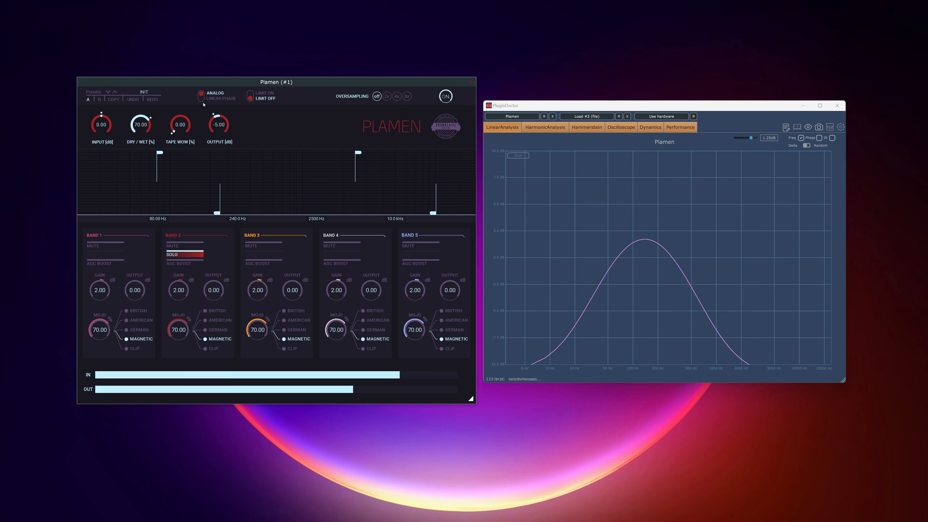
{"action": "left_click", "coordinate": [203, 104]}
{"action": "left_click", "coordinate": [204, 104]}
{"action": "left_click", "coordinate": [204, 104]}
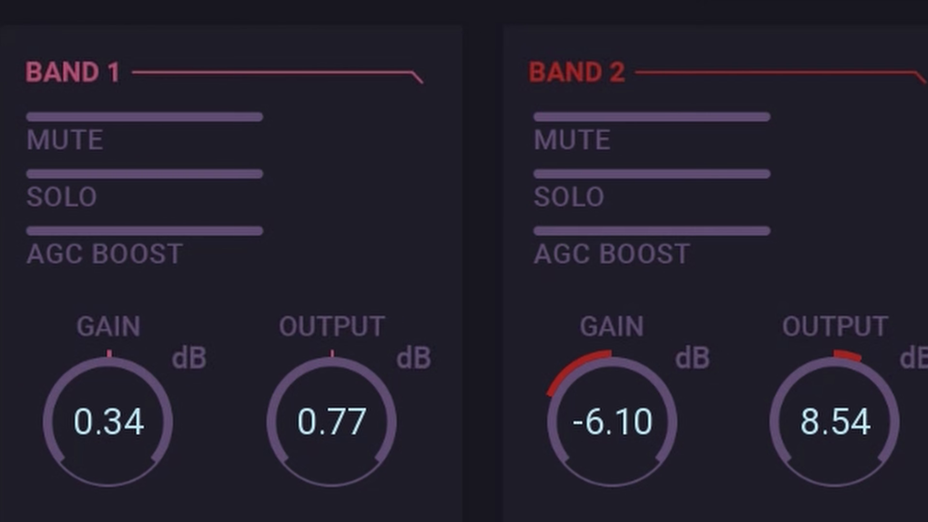
Step: Set Band 1's output to -2.98 dB and Band 2's output to 9.41 dB
{"action": "left_click_drag", "start_coordinate": [199, 466], "coordinate": [200, 490]}
{"action": "left_click_drag", "start_coordinate": [673, 454], "coordinate": [746, 434]}
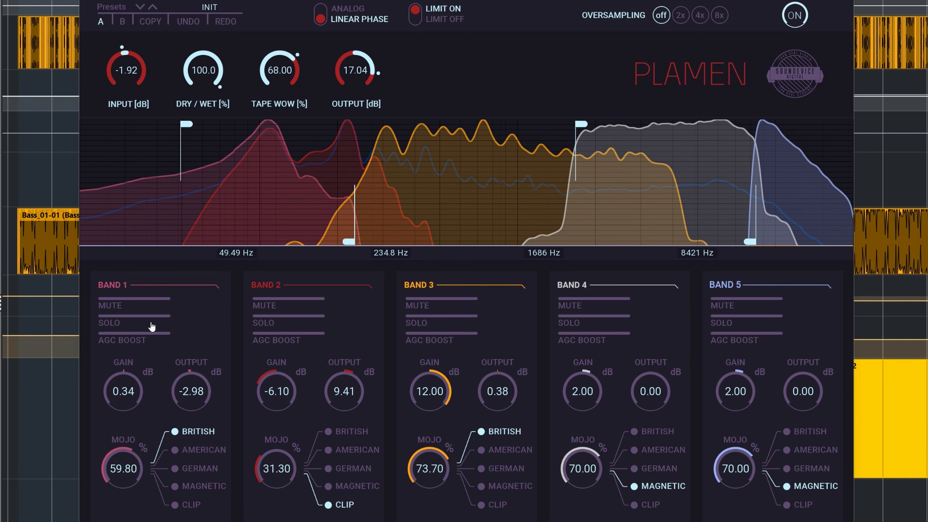
Step: Mute Bands 1, 3 and 5 to hear the remaining bands, and unmute all three again
{"action": "left_click", "coordinate": [121, 307]}
{"action": "left_click", "coordinate": [415, 306]}
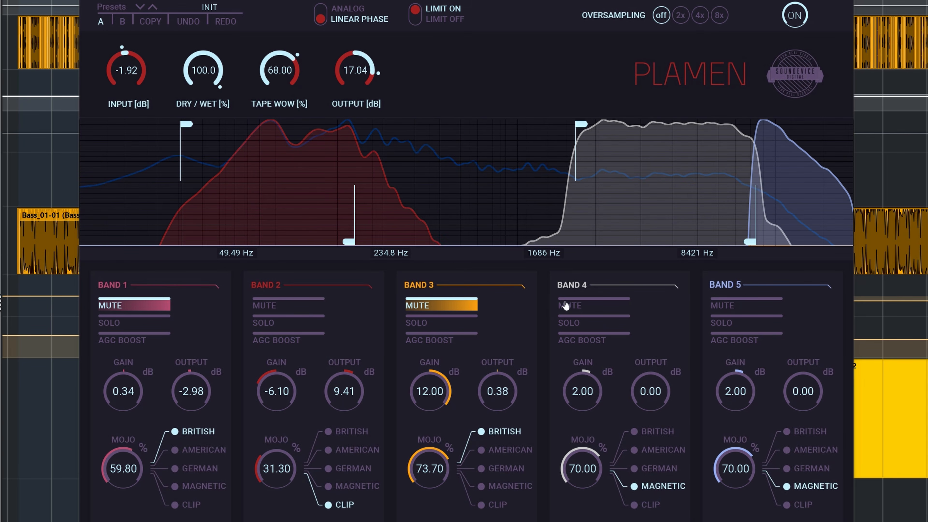
{"action": "left_click", "coordinate": [729, 304]}
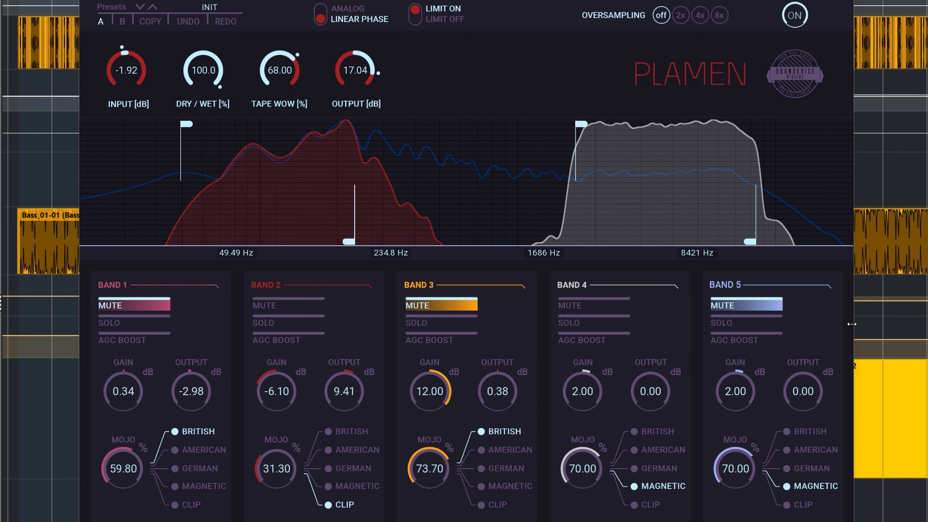
{"action": "left_click", "coordinate": [732, 307]}
{"action": "left_click", "coordinate": [432, 307]}
{"action": "left_click", "coordinate": [126, 307]}
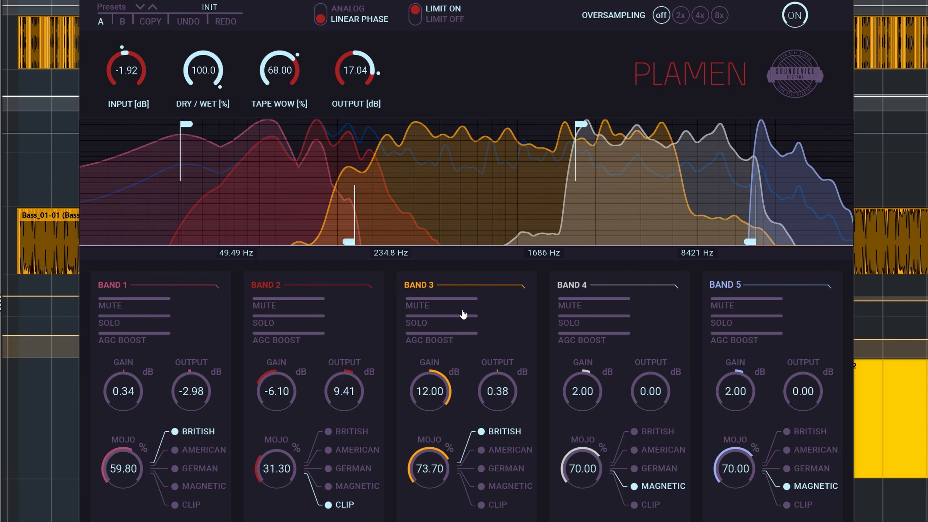
Step: Toggle Solo on Band 3 on and off to audition that band by itself
{"action": "left_click", "coordinate": [433, 327]}
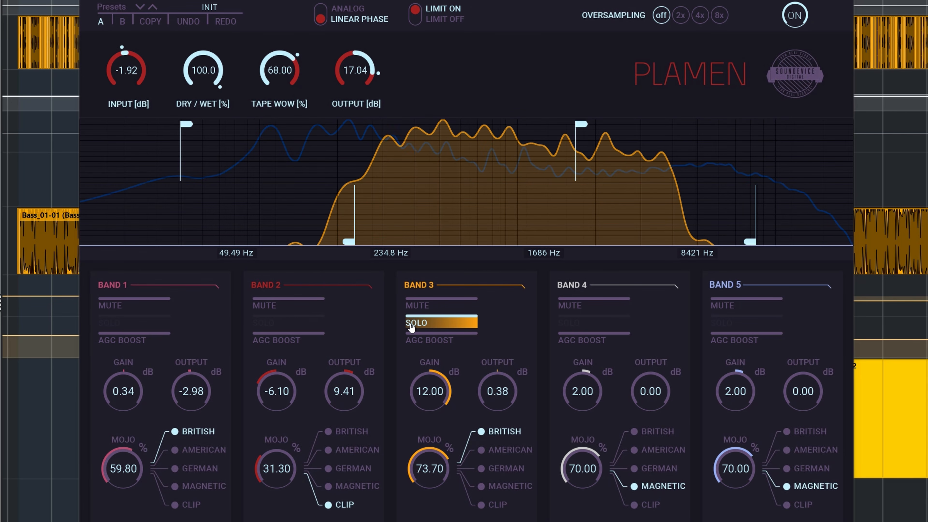
{"action": "left_click", "coordinate": [410, 326]}
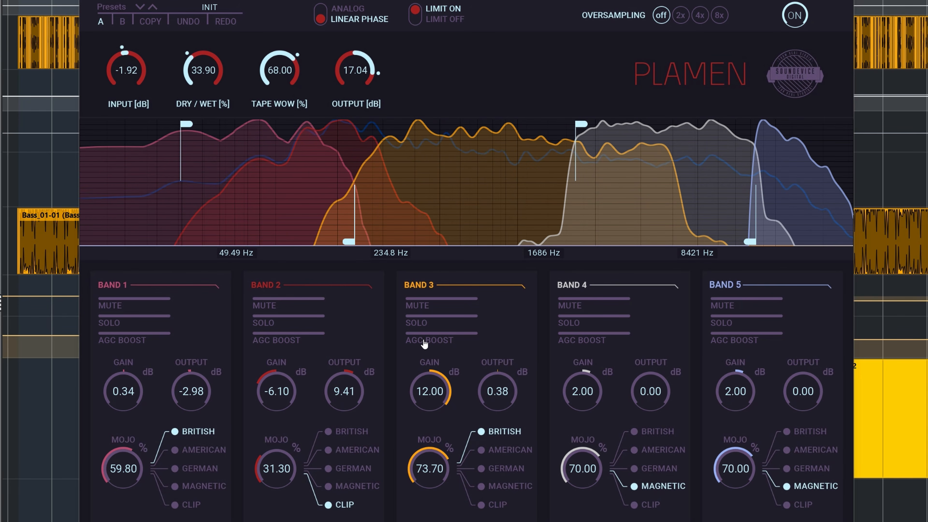
{"action": "left_click", "coordinate": [415, 327]}
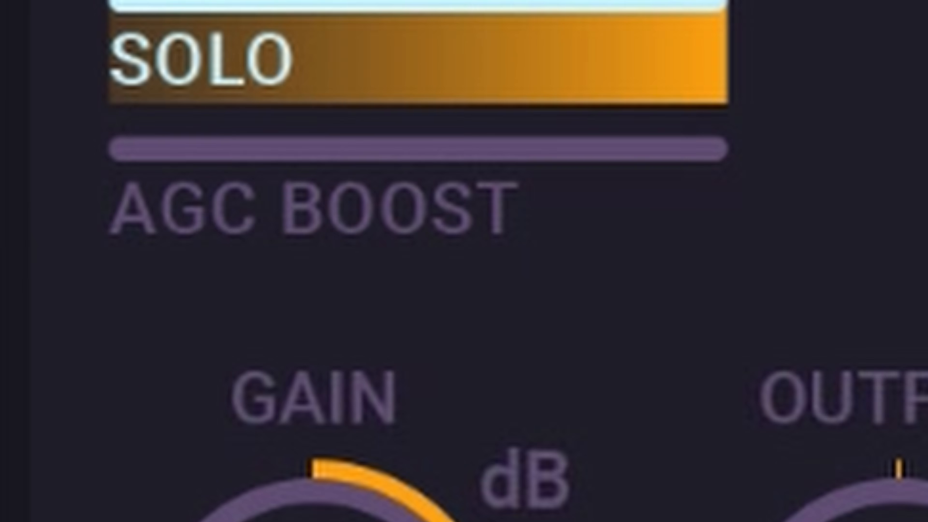
{"action": "left_click", "coordinate": [442, 325]}
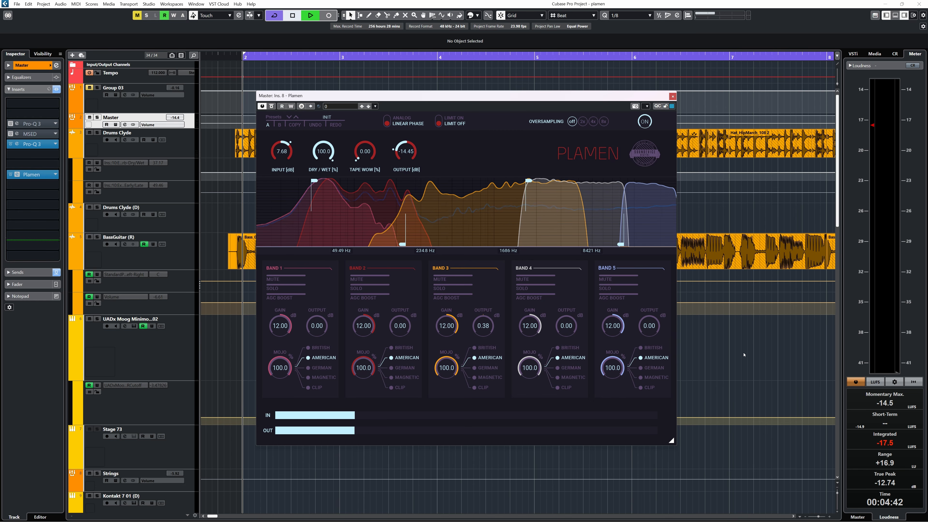
Step: Start playback and turn on AGC Boost for all five bands
{"action": "key", "text": "space"}
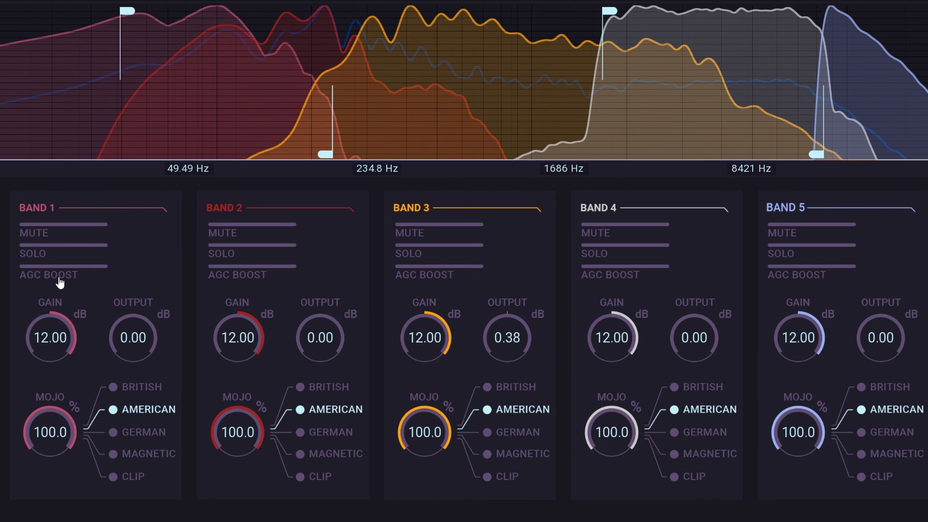
{"action": "left_click", "coordinate": [60, 279]}
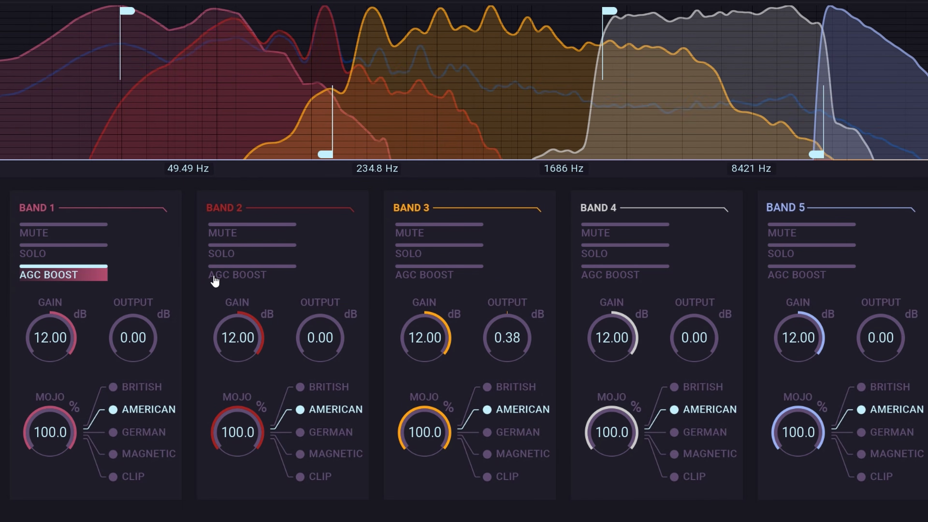
{"action": "left_click", "coordinate": [211, 277]}
{"action": "left_click", "coordinate": [451, 277]}
{"action": "left_click", "coordinate": [662, 278]}
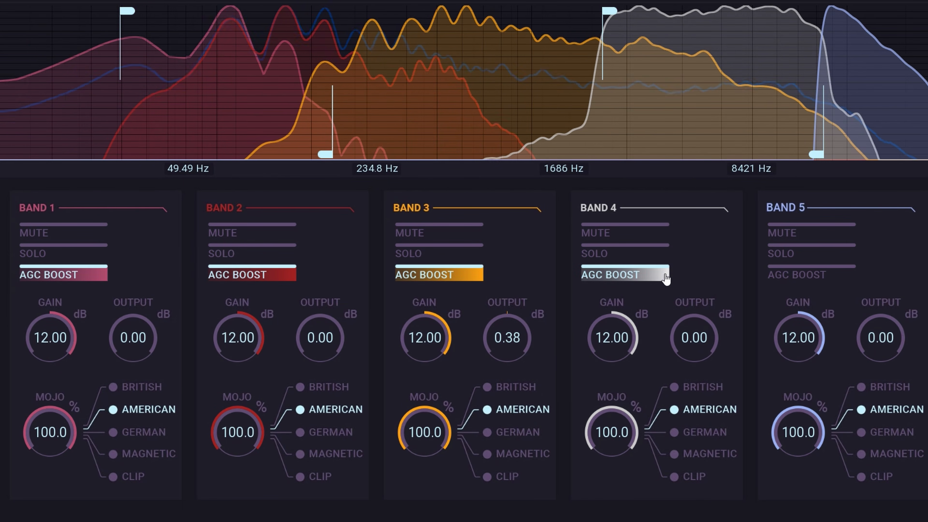
{"action": "left_click", "coordinate": [800, 280]}
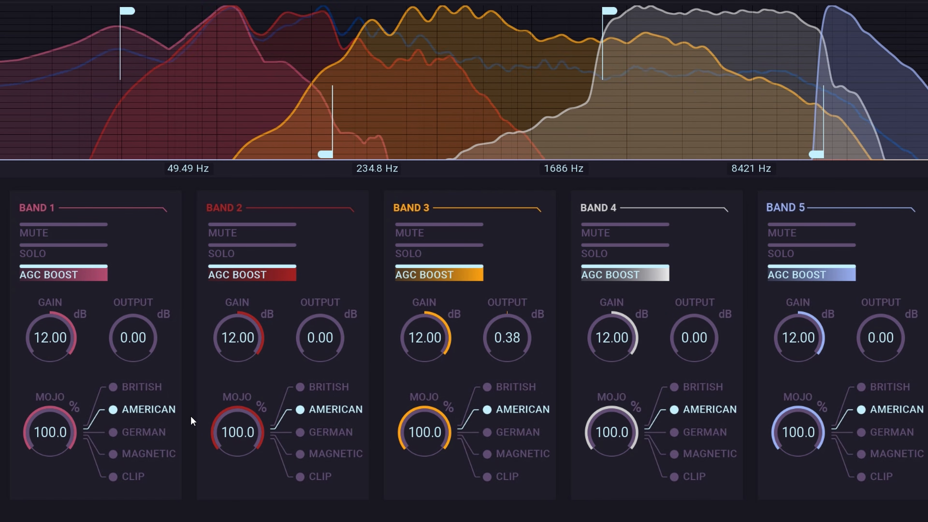
Step: Turn off AGC Boost for all five bands
{"action": "left_click", "coordinate": [71, 280]}
{"action": "left_click", "coordinate": [246, 279]}
{"action": "left_click", "coordinate": [431, 276]}
{"action": "left_click", "coordinate": [661, 277]}
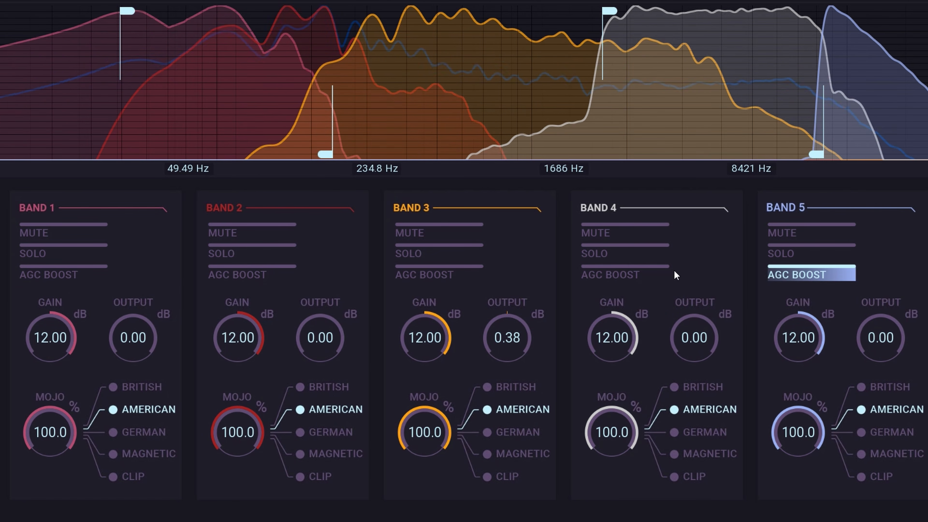
{"action": "left_click", "coordinate": [812, 274]}
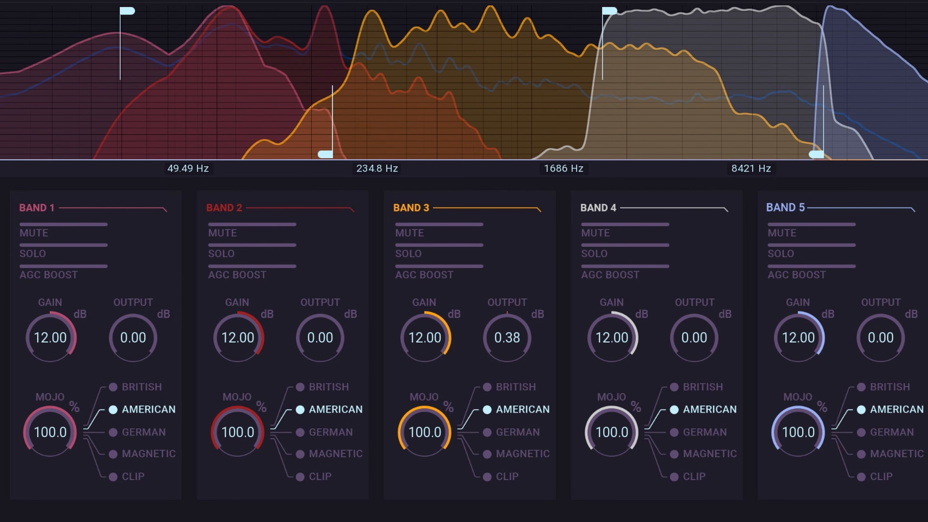
Step: Turn AGC Boost back on for all five bands and raise Band 1's output level
{"action": "left_click", "coordinate": [798, 280]}
{"action": "left_click", "coordinate": [621, 275]}
{"action": "left_click", "coordinate": [439, 279]}
{"action": "left_click", "coordinate": [234, 275]}
{"action": "left_click", "coordinate": [63, 280]}
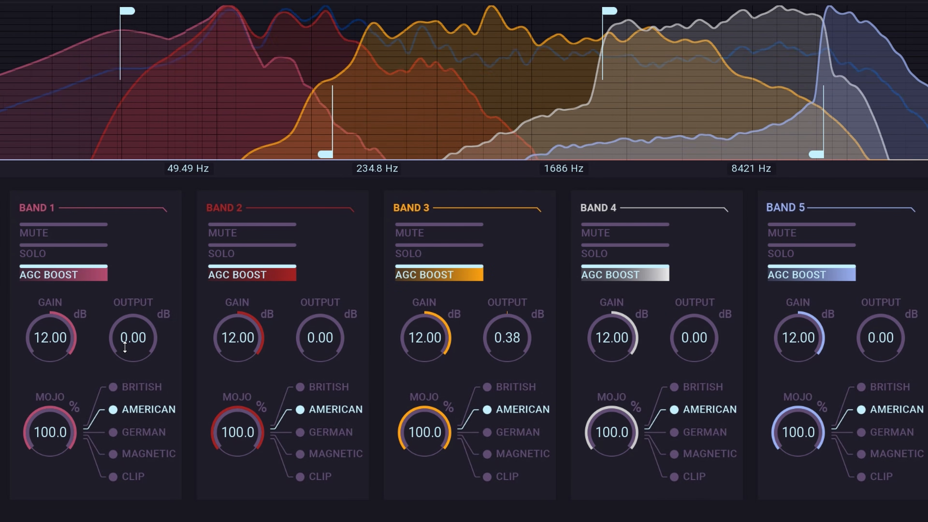
{"action": "left_click_drag", "start_coordinate": [125, 346], "coordinate": [124, 322]}
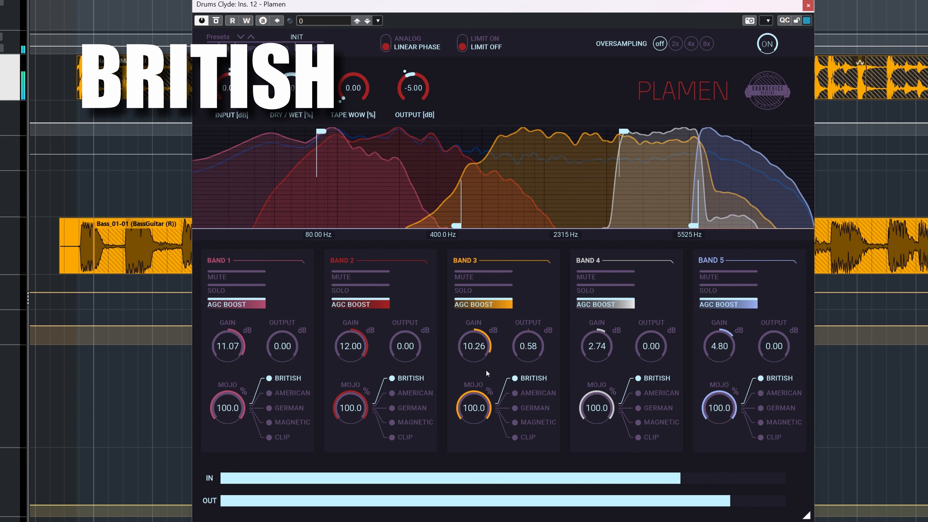
Step: Audition the American, Magnetic and Clip saturation types across the bands on the drum track
{"action": "left_click", "coordinate": [283, 395]}
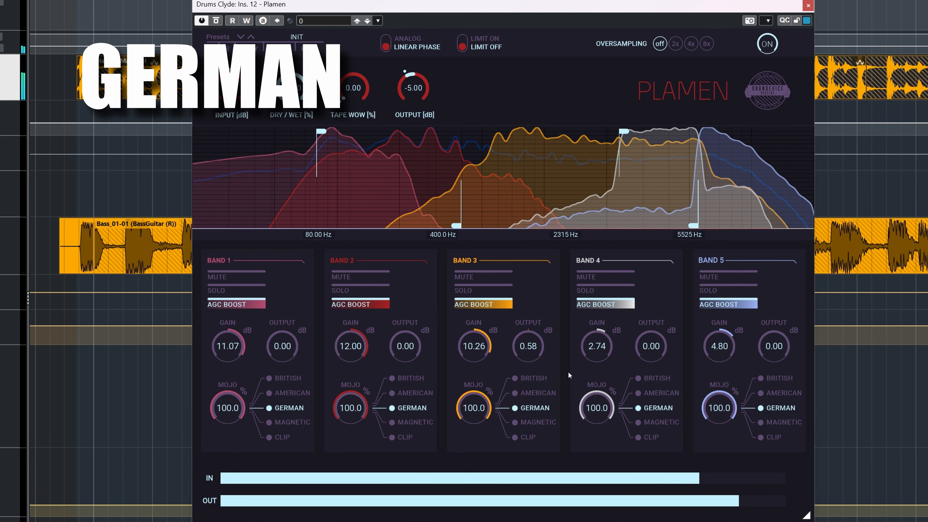
{"action": "left_click", "coordinate": [281, 422]}
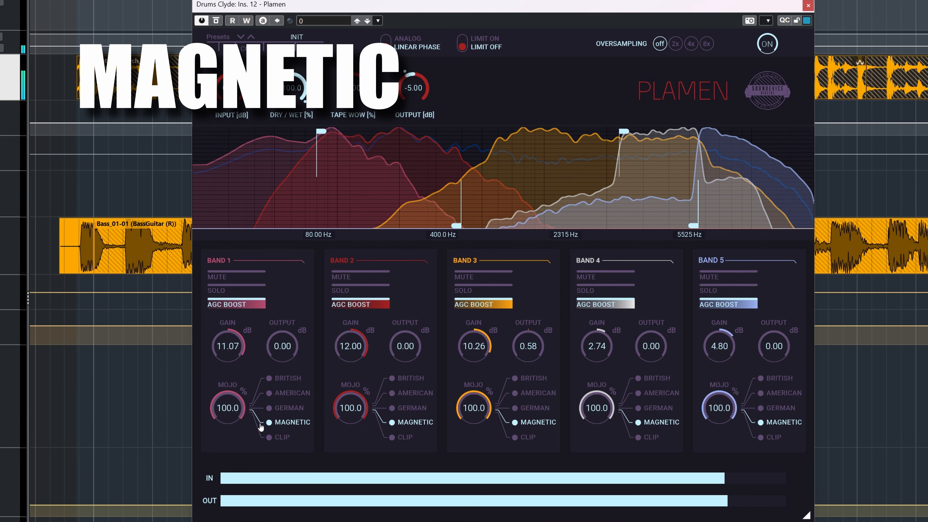
{"action": "left_click", "coordinate": [269, 437]}
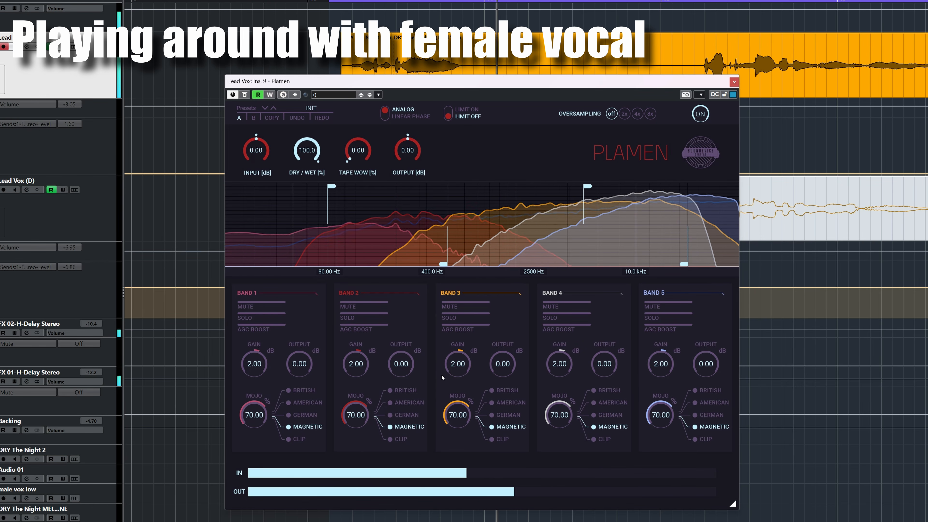
Step: On the lead vocal, solo Band 3, set its lower crossover to 338.9 Hz and raise its Mojo to 100%
{"action": "left_click", "coordinate": [461, 318]}
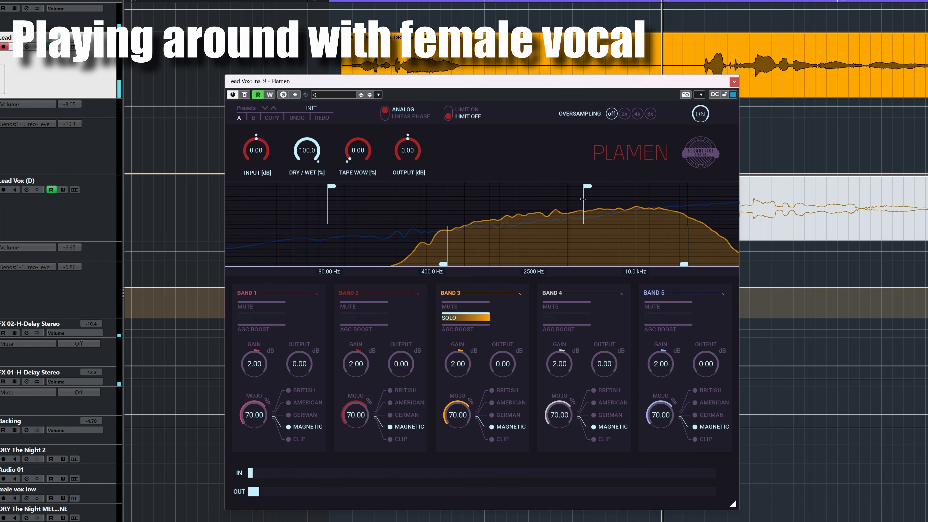
{"action": "left_click_drag", "start_coordinate": [447, 249], "coordinate": [435, 249]}
{"action": "left_click_drag", "start_coordinate": [457, 416], "coordinate": [458, 349]}
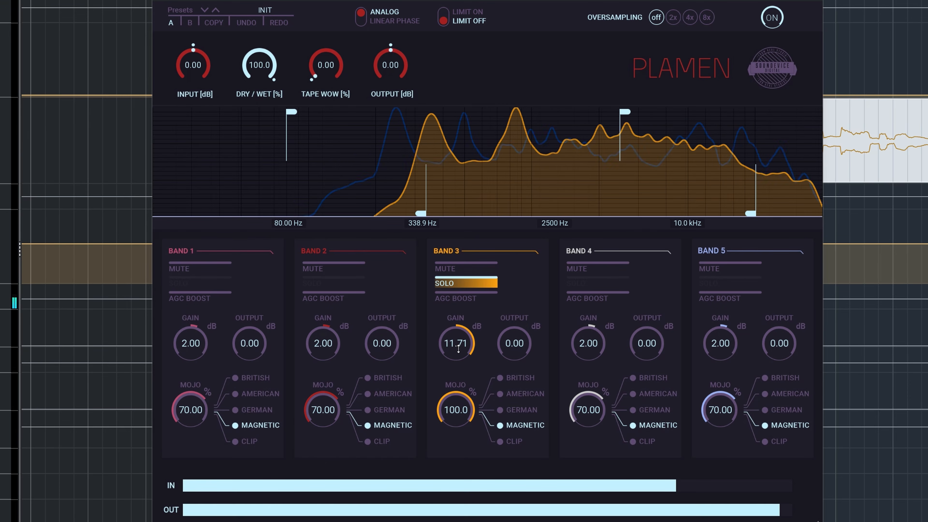
Step: Set Band 3's output to -8.83 dB and its gain to 10.20 dB, and take the band out of solo
{"action": "mouse_move", "coordinate": [515, 345]}
{"action": "left_mouse_down"}
{"action": "mouse_move", "coordinate": [514, 370]}
{"action": "mouse_move", "coordinate": [514, 360]}
{"action": "left_mouse_up"}
{"action": "mouse_move", "coordinate": [462, 344]}
{"action": "left_mouse_down"}
{"action": "mouse_move", "coordinate": [462, 353]}
{"action": "mouse_move", "coordinate": [456, 343]}
{"action": "left_mouse_up"}
{"action": "left_click", "coordinate": [465, 283]}
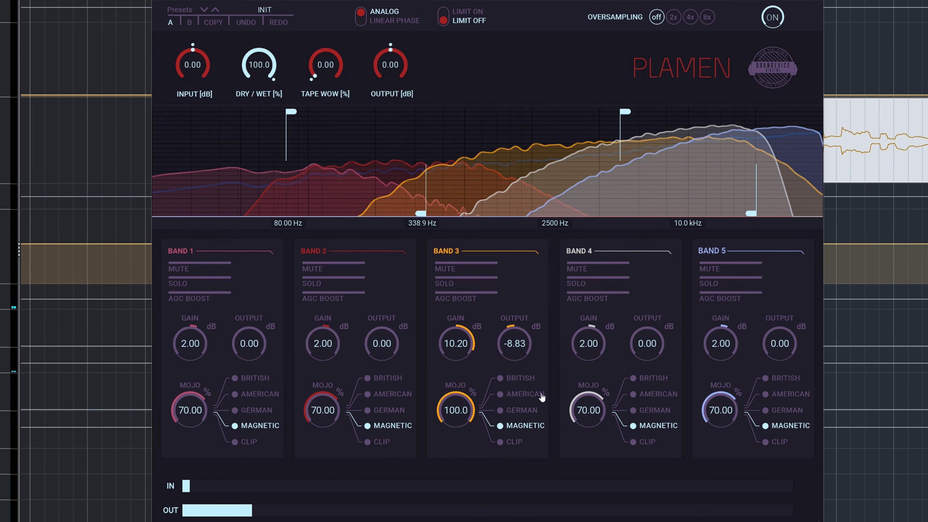
Step: Set Band 3's gain to 12 dB, audition British, German, Magnetic and Clip saturation partly in solo, and settle on German with solo off
{"action": "left_click", "coordinate": [503, 380]}
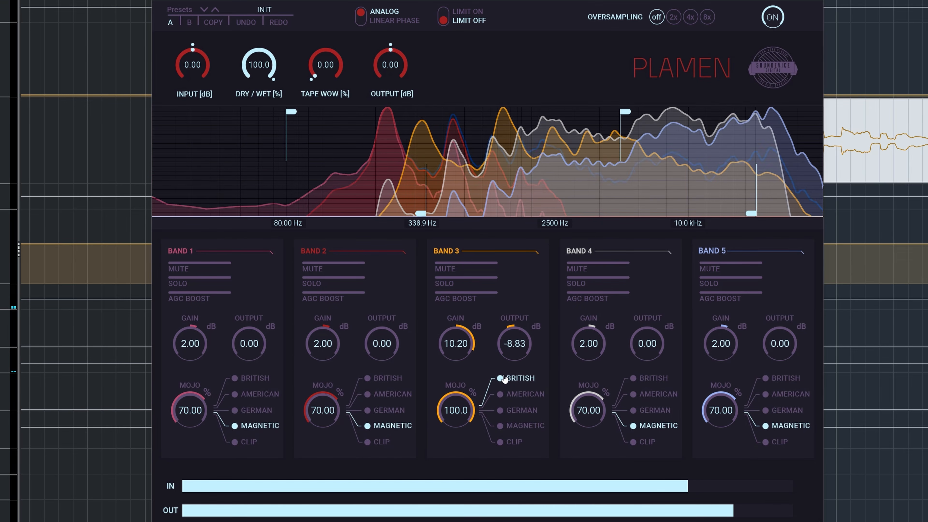
{"action": "left_click", "coordinate": [488, 284]}
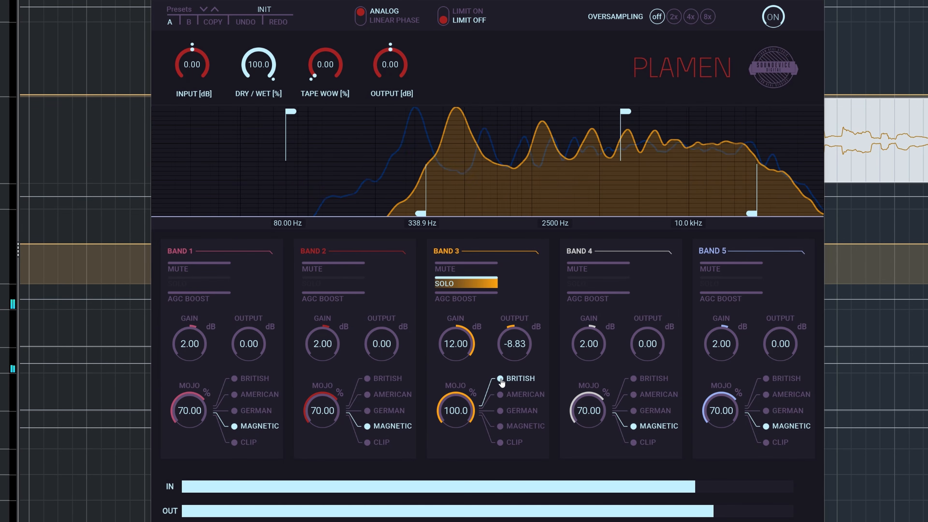
{"action": "left_click", "coordinate": [501, 412]}
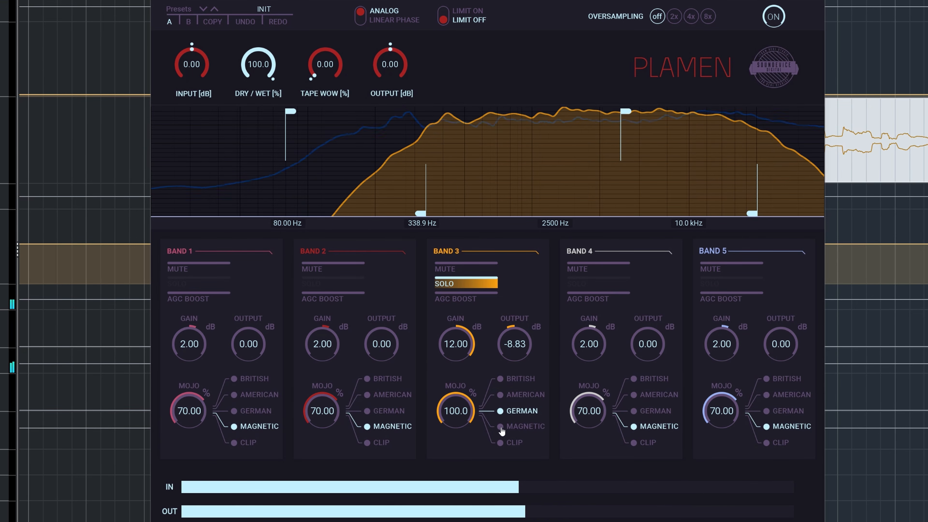
{"action": "left_click", "coordinate": [501, 428]}
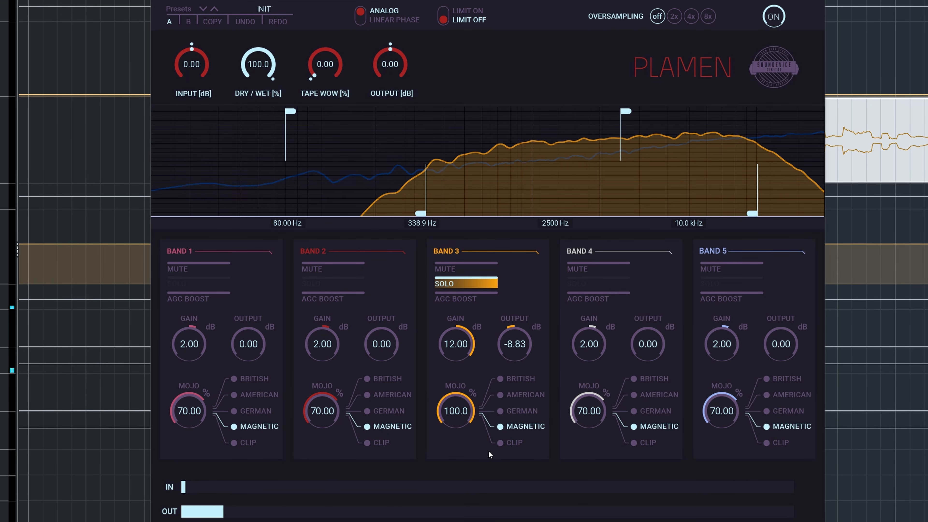
{"action": "left_click", "coordinate": [500, 443]}
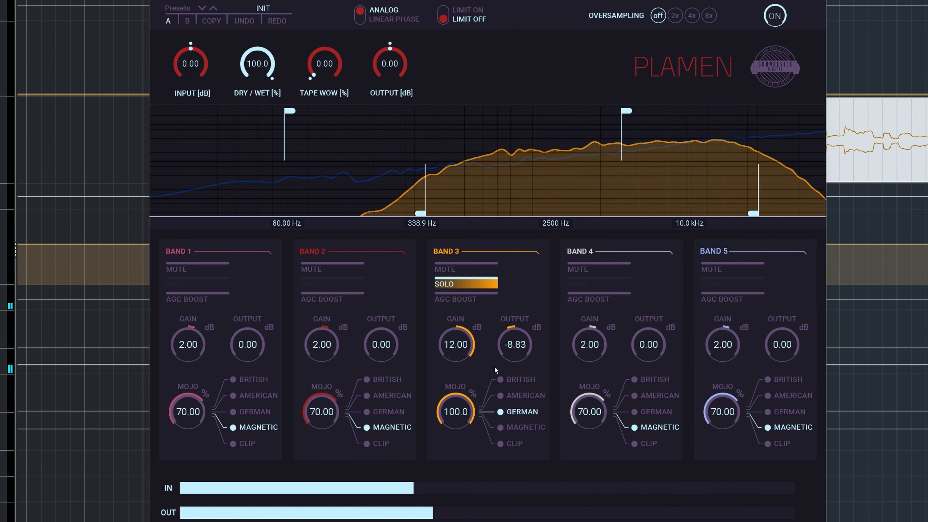
{"action": "left_click", "coordinate": [469, 289]}
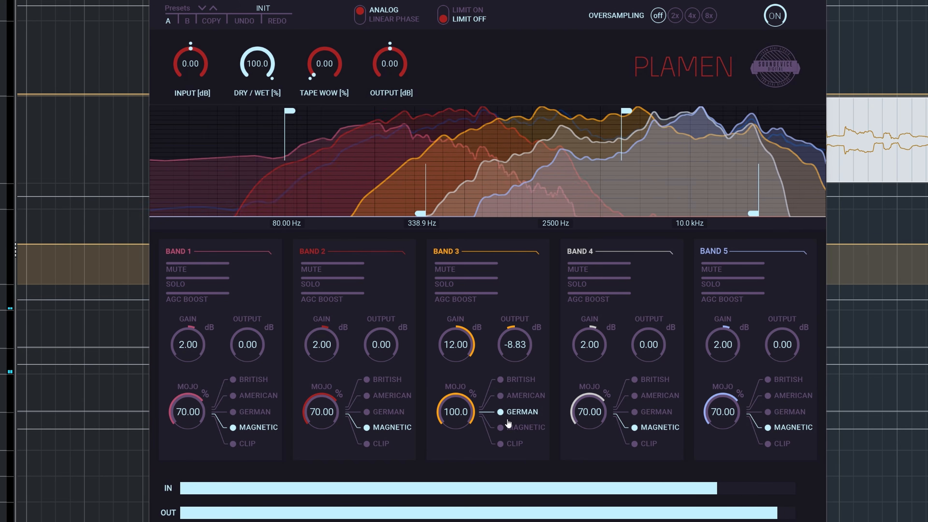
Step: Solo Band 4, set its crossovers to 1631 Hz and 8072 Hz, raise its gain to 12 dB, and turn solo off
{"action": "left_click", "coordinate": [595, 283]}
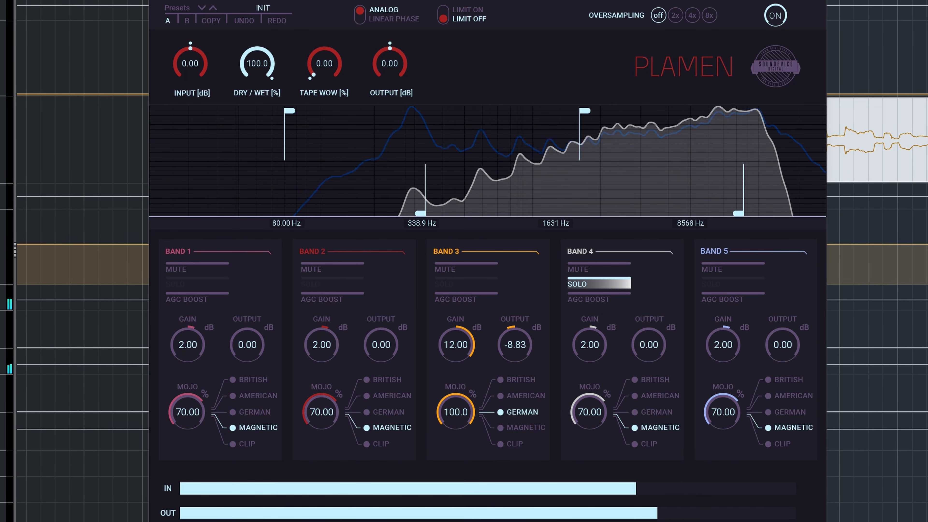
{"action": "left_click_drag", "start_coordinate": [594, 353], "coordinate": [604, 326]}
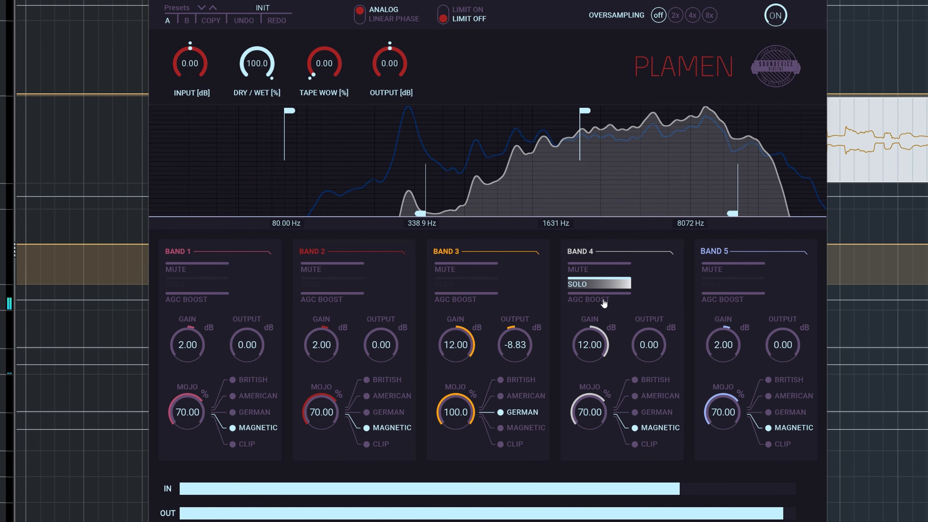
{"action": "left_click", "coordinate": [607, 285]}
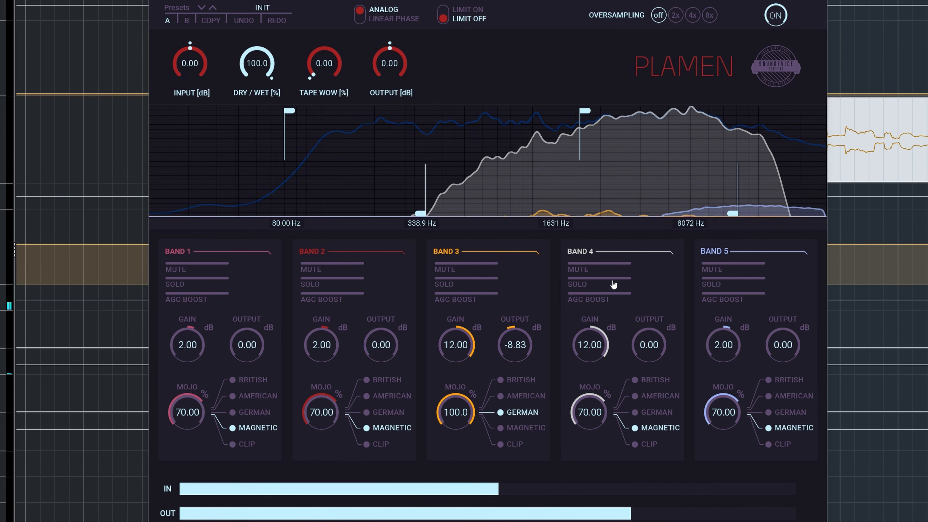
Step: Set Band 4's output to -5.86 dB and switch it to British saturation with Mojo at 75.10%
{"action": "left_click_drag", "start_coordinate": [649, 345], "coordinate": [649, 369]}
{"action": "key", "text": "space"}
{"action": "left_click_drag", "start_coordinate": [590, 413], "coordinate": [590, 403]}
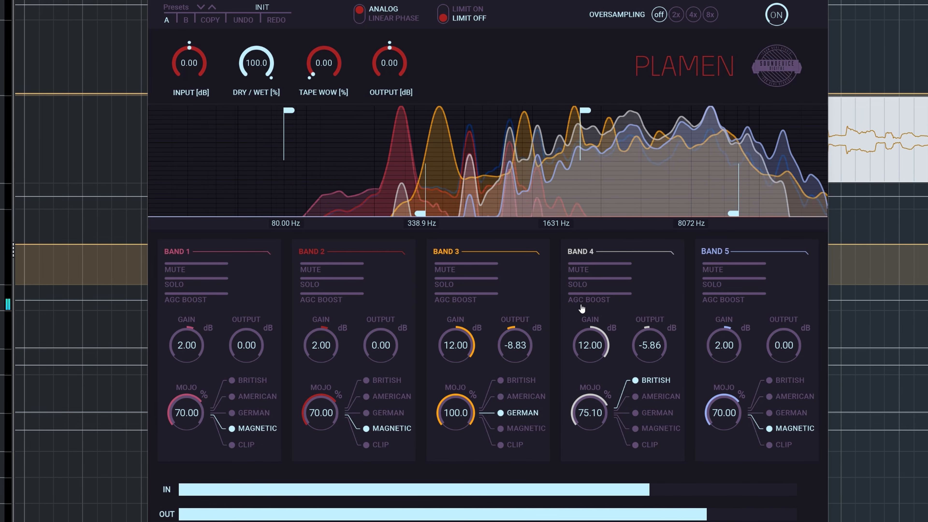
Step: Compare the vocal with the plugin bypassed and enabled while trimming the main output level to -3.74 dB
{"action": "left_click", "coordinate": [172, 1]}
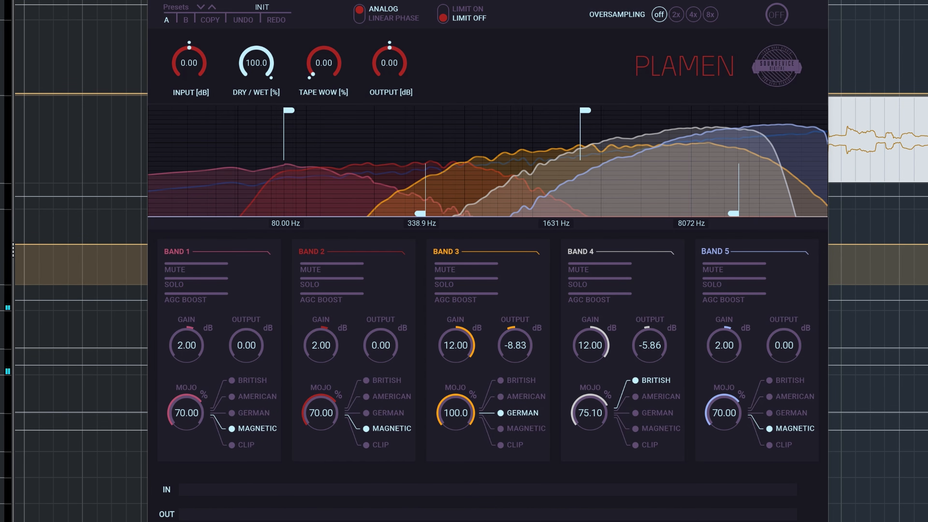
{"action": "left_click", "coordinate": [172, 1]}
{"action": "left_click_drag", "start_coordinate": [389, 63], "coordinate": [390, 84]}
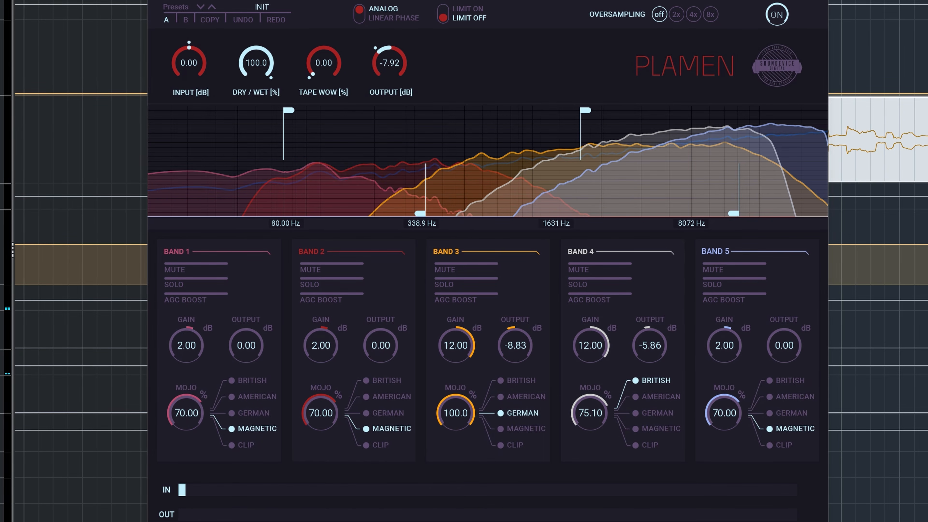
{"action": "left_click", "coordinate": [172, 1]}
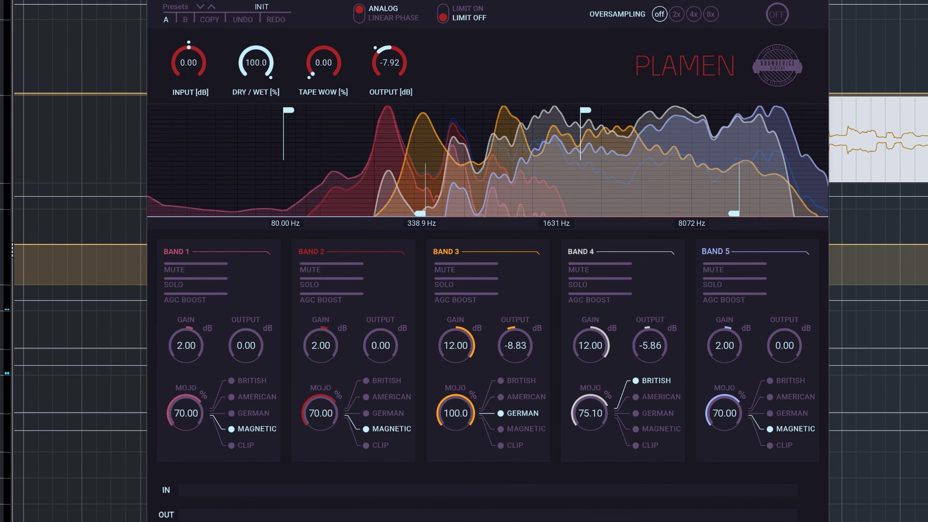
{"action": "left_click", "coordinate": [271, 2]}
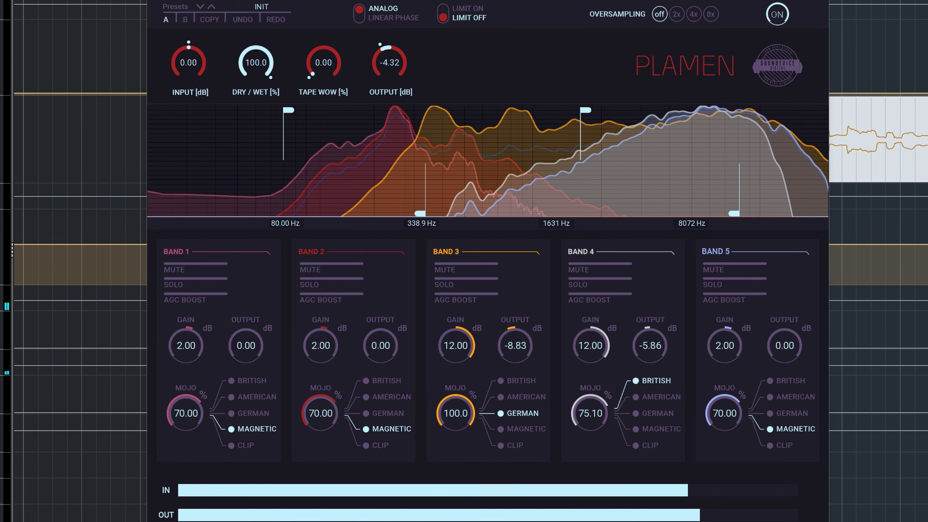
{"action": "key", "text": "space"}
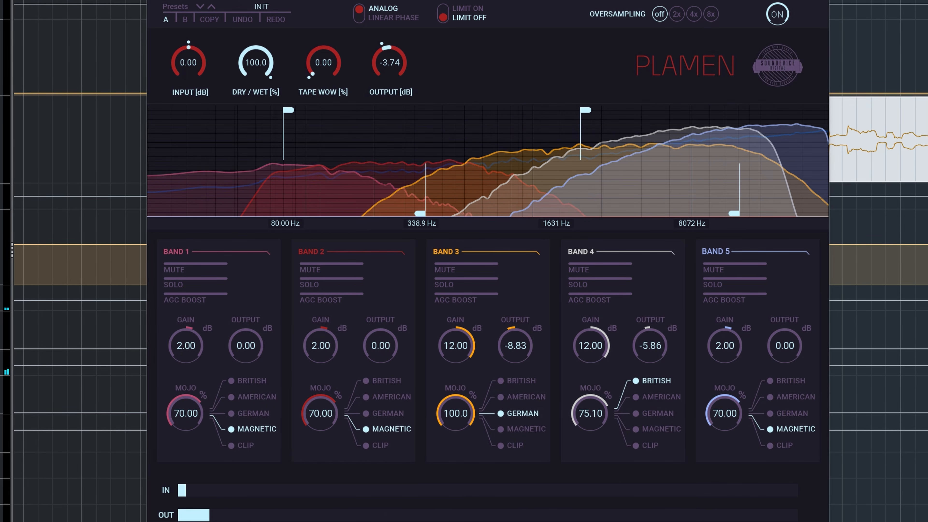
Step: Play the vocal, bypass the plugin and re-enable it to compare the sound at the matched level
{"action": "key", "text": "space"}
{"action": "left_click", "coordinate": [171, 1]}
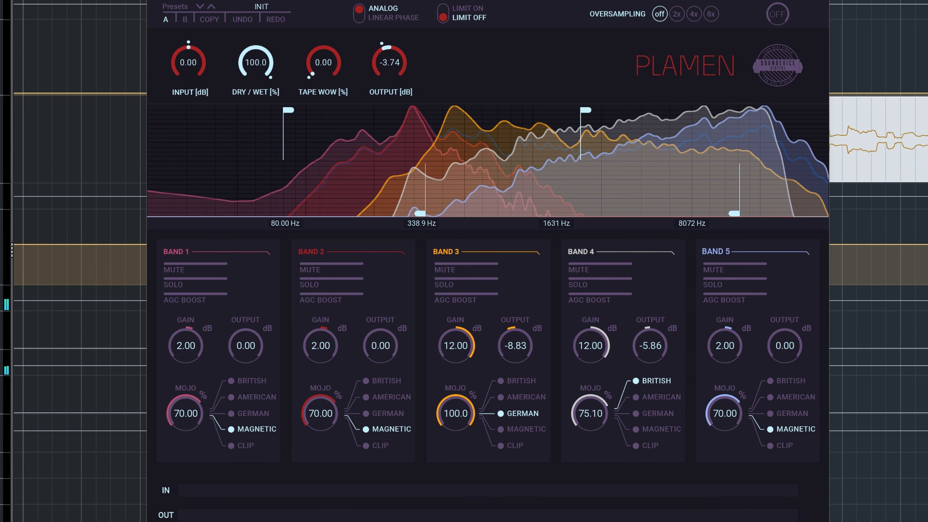
{"action": "left_click", "coordinate": [172, 1]}
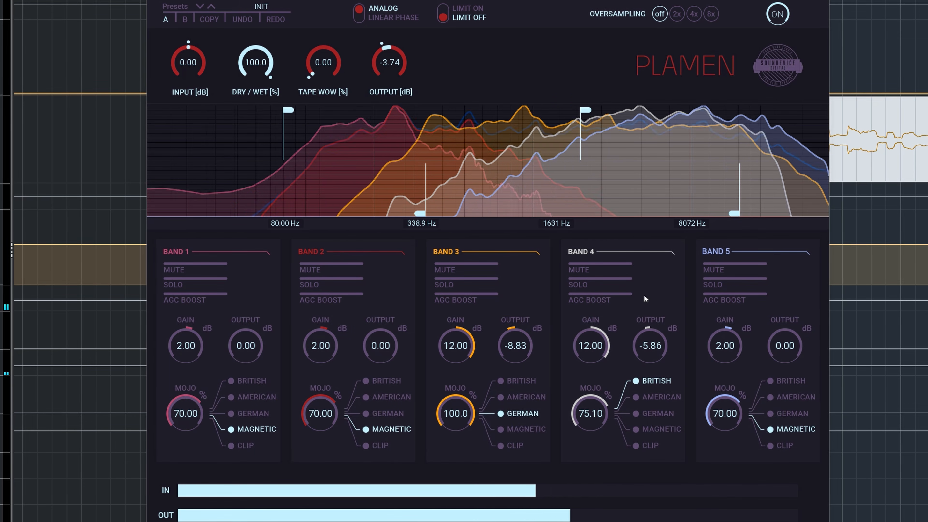
Step: Solo Band 2, set its upper crossover to 381.5 Hz, apply American saturation with 100% Mojo and 10.63 dB gain, and turn solo off
{"action": "left_click", "coordinate": [321, 289]}
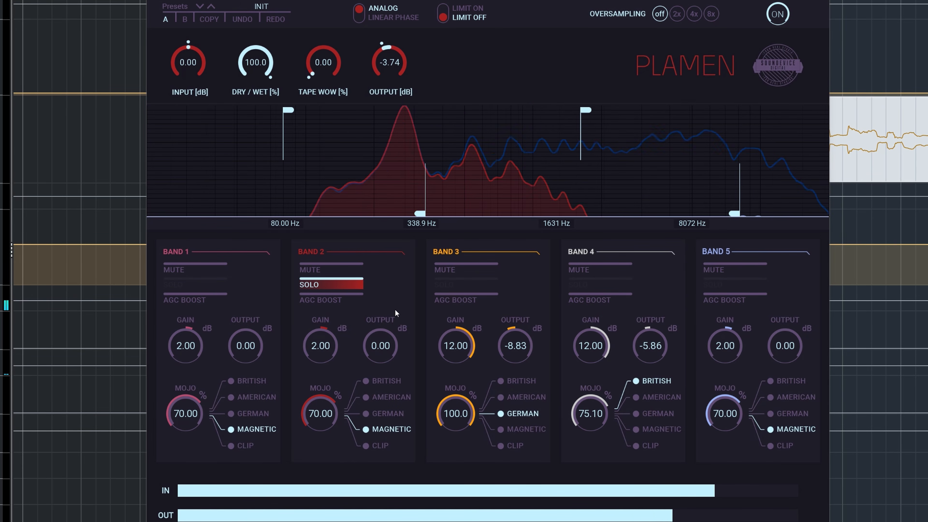
{"action": "left_click_drag", "start_coordinate": [419, 212], "coordinate": [432, 213]}
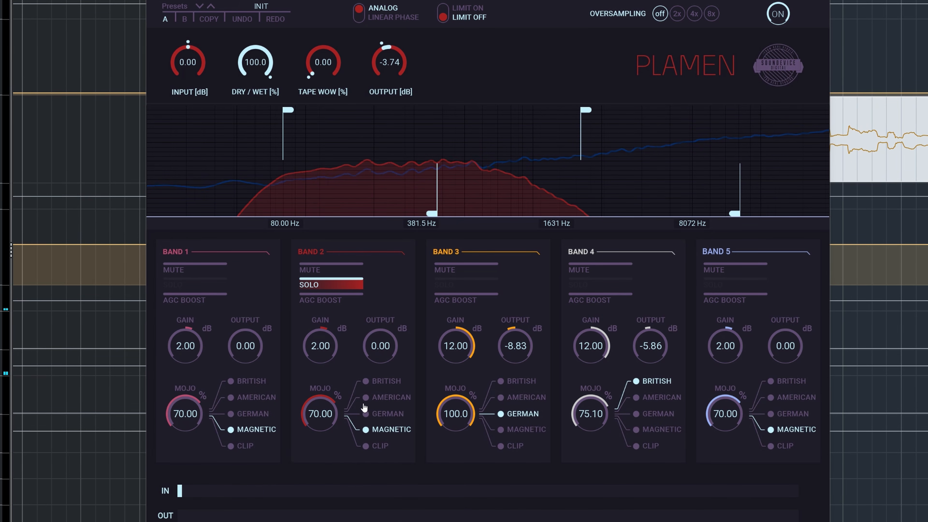
{"action": "left_click_drag", "start_coordinate": [346, 416], "coordinate": [346, 388]}
{"action": "left_click_drag", "start_coordinate": [320, 346], "coordinate": [320, 315]}
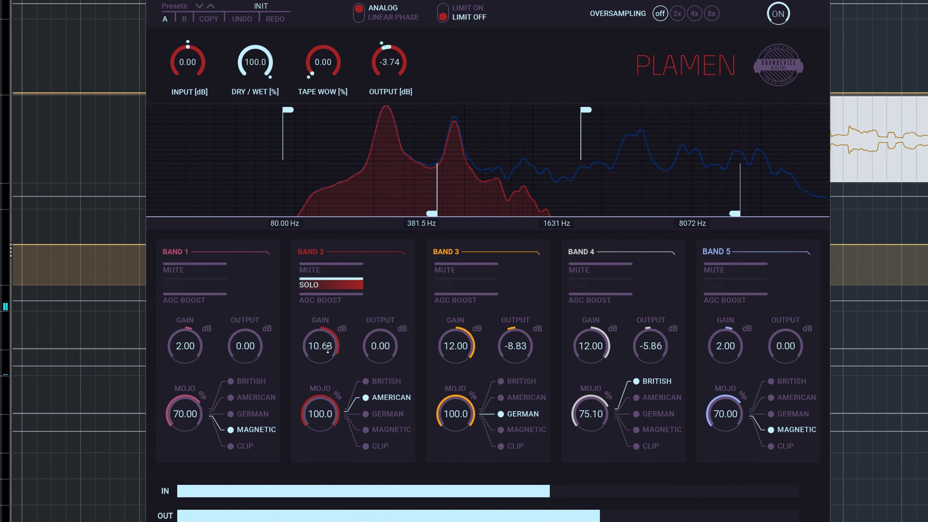
{"action": "left_click", "coordinate": [322, 284]}
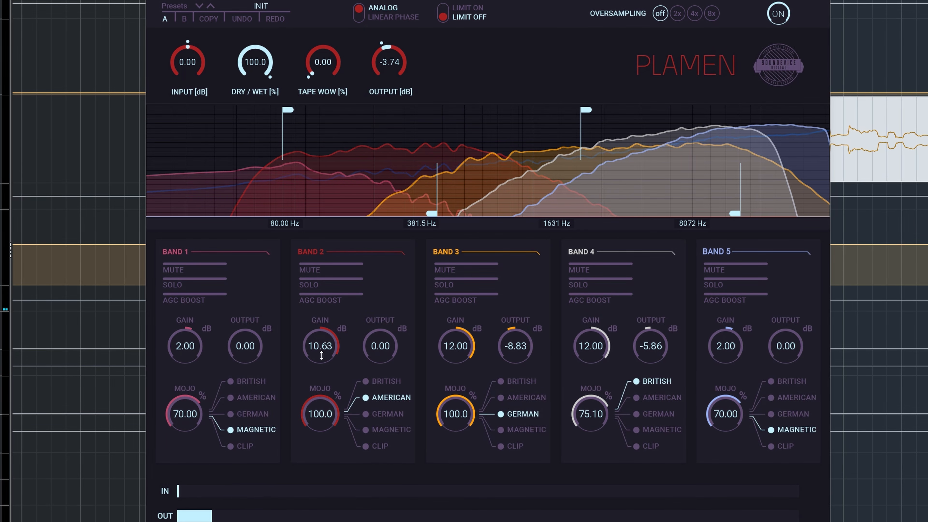
Step: Reduce Band 2's gain to 6.74 dB and its output to -3.17 dB, and compare the vocal against bypass
{"action": "left_click_drag", "start_coordinate": [326, 348], "coordinate": [320, 347]}
{"action": "left_click_drag", "start_coordinate": [384, 336], "coordinate": [384, 342]}
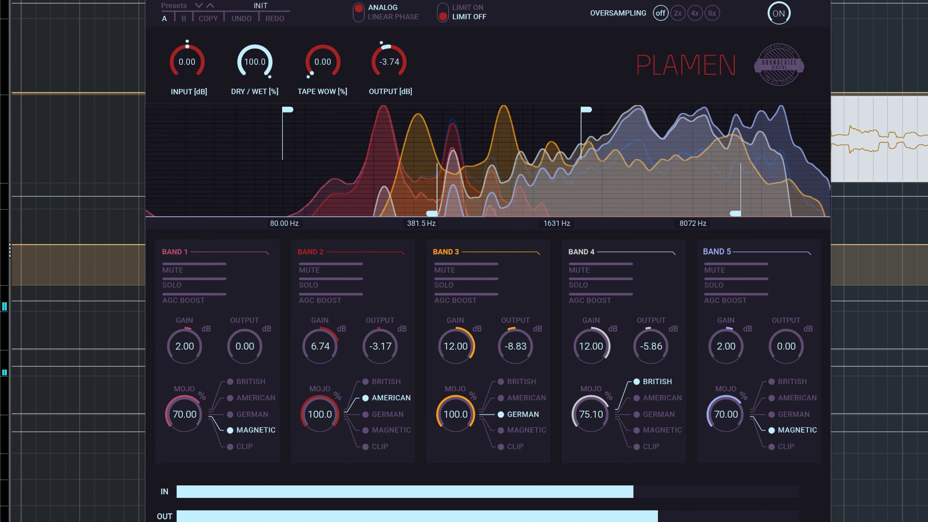
{"action": "key", "text": "space"}
{"action": "left_click", "coordinate": [177, 1]}
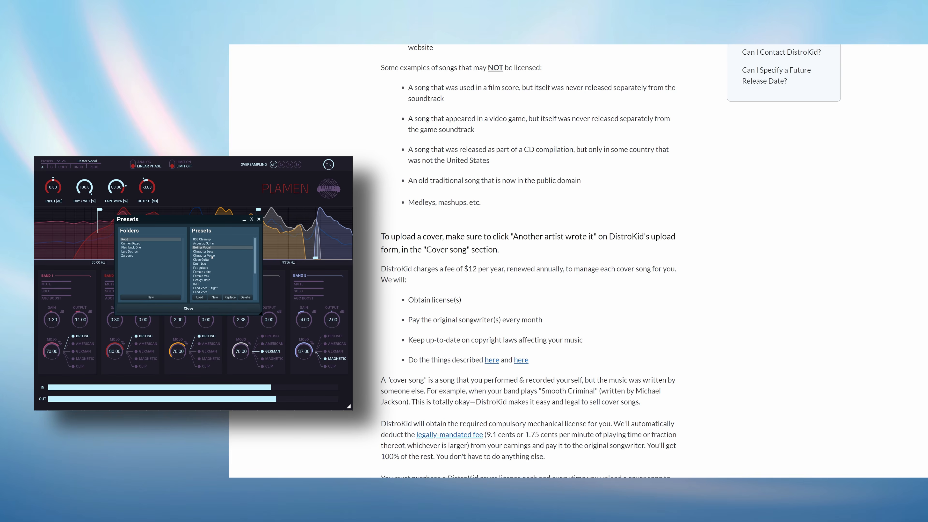
Step: Audition the Character Voice, Lead Vocal - tight and Male Voice presets from the Root preset folder
{"action": "double_click", "coordinate": [212, 256]}
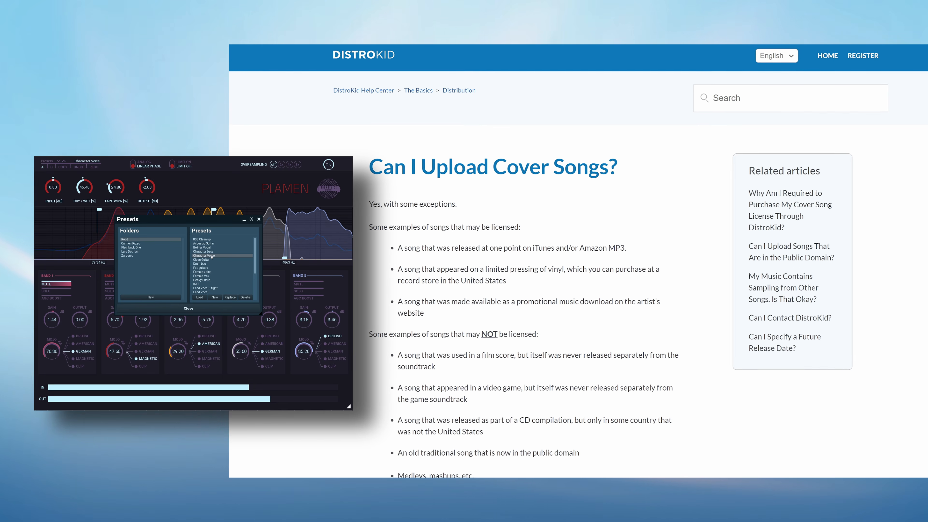
{"action": "scroll", "coordinate": [222, 269], "scroll_direction": "down", "scroll_amount": 2}
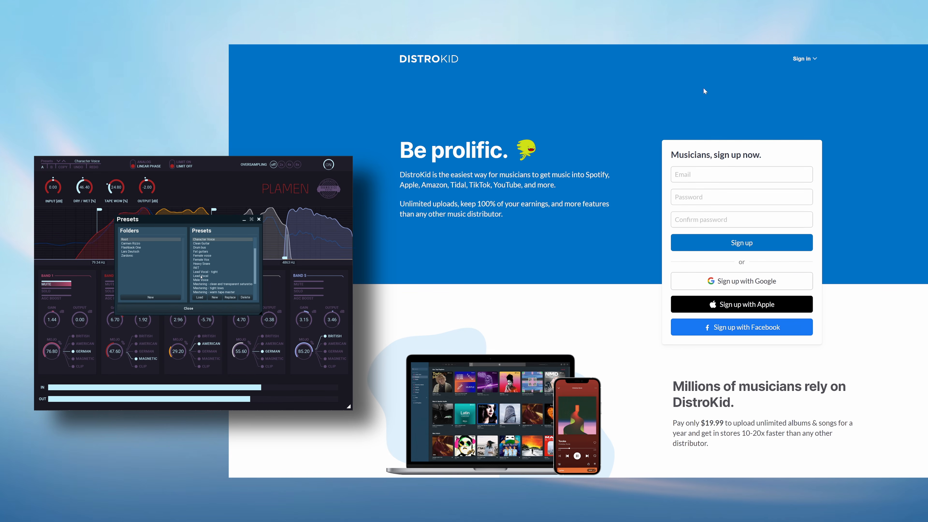
{"action": "double_click", "coordinate": [204, 272]}
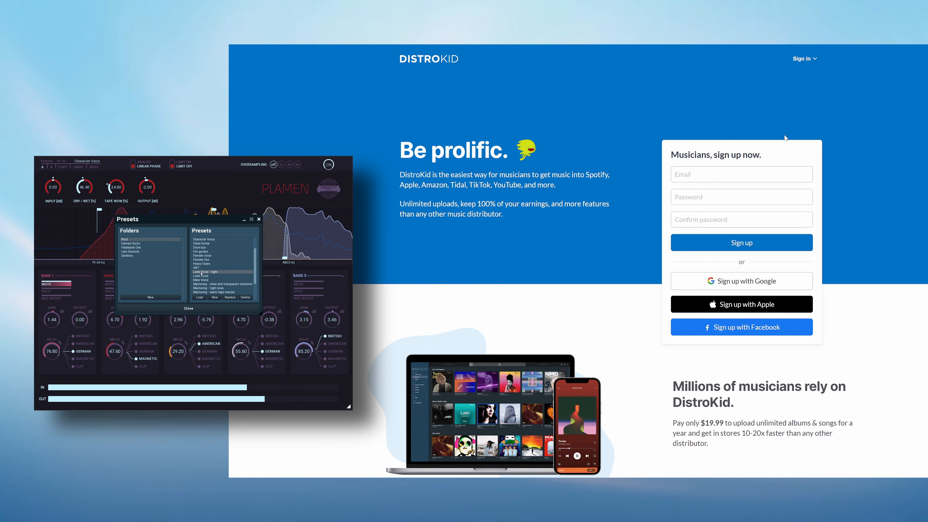
{"action": "scroll", "coordinate": [209, 276], "scroll_direction": "up", "scroll_amount": 2}
{"action": "scroll", "coordinate": [225, 276], "scroll_direction": "down", "scroll_amount": 2}
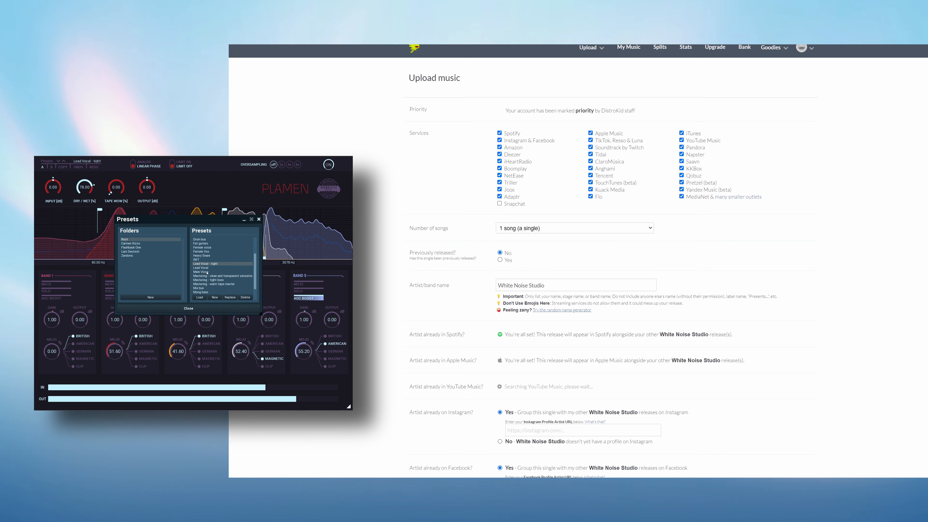
{"action": "double_click", "coordinate": [207, 273]}
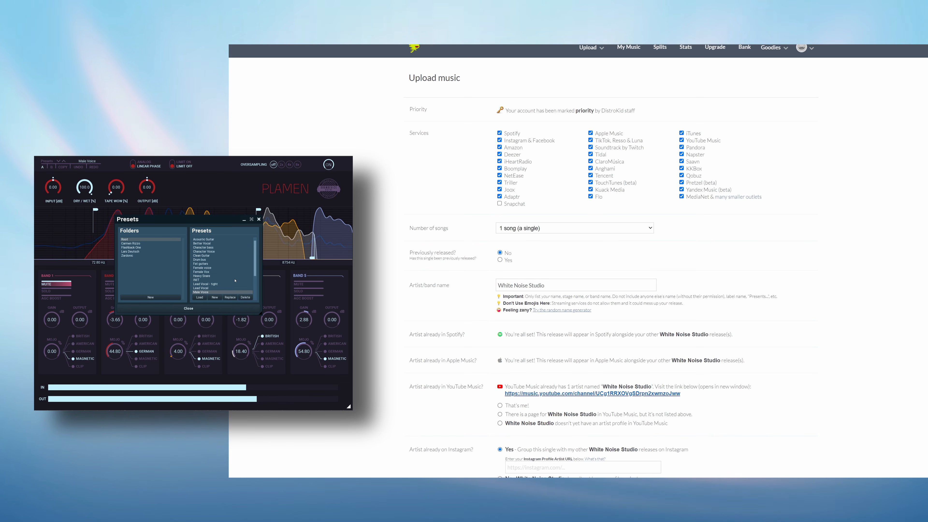
{"action": "scroll", "coordinate": [234, 274], "scroll_direction": "down", "scroll_amount": 2}
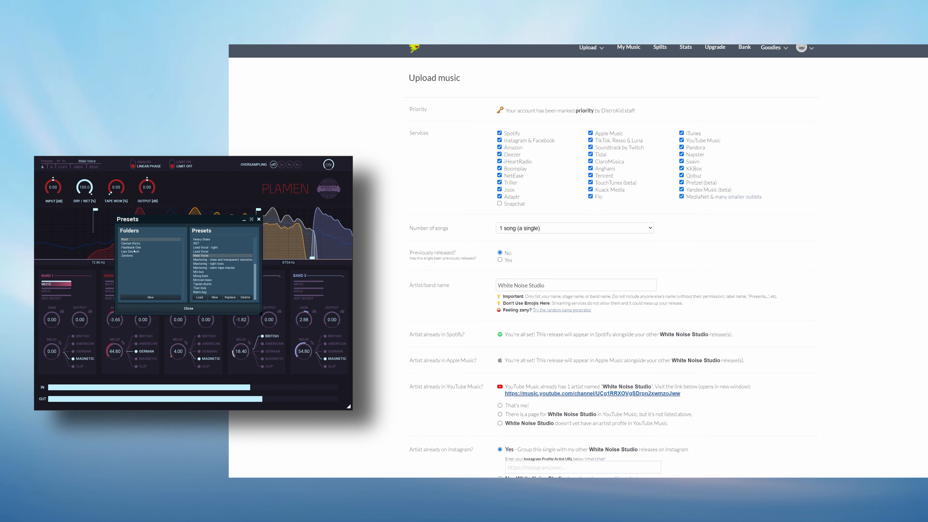
Step: Open the artist preset folder below Root and try its vocal presets, ending with Vocal Soft Distortion
{"action": "left_click", "coordinate": [130, 243]}
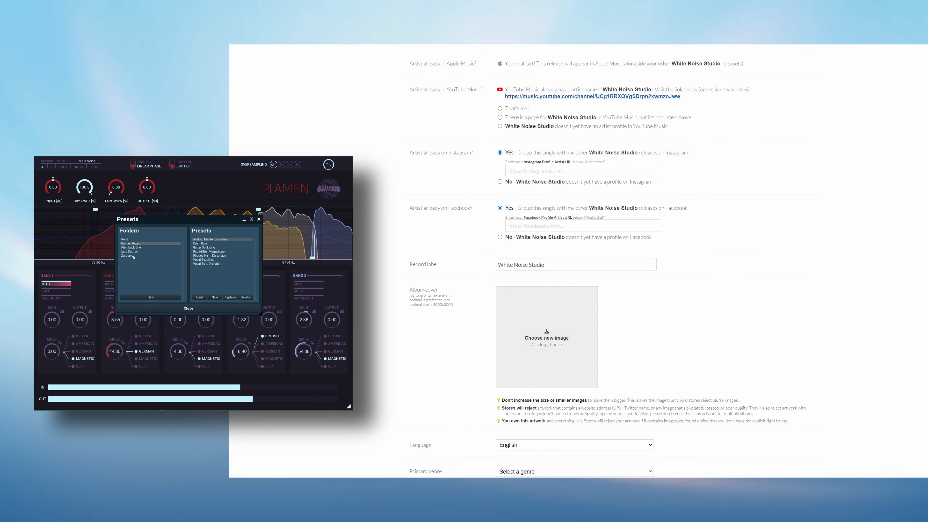
{"action": "double_click", "coordinate": [206, 260]}
{"action": "double_click", "coordinate": [214, 264]}
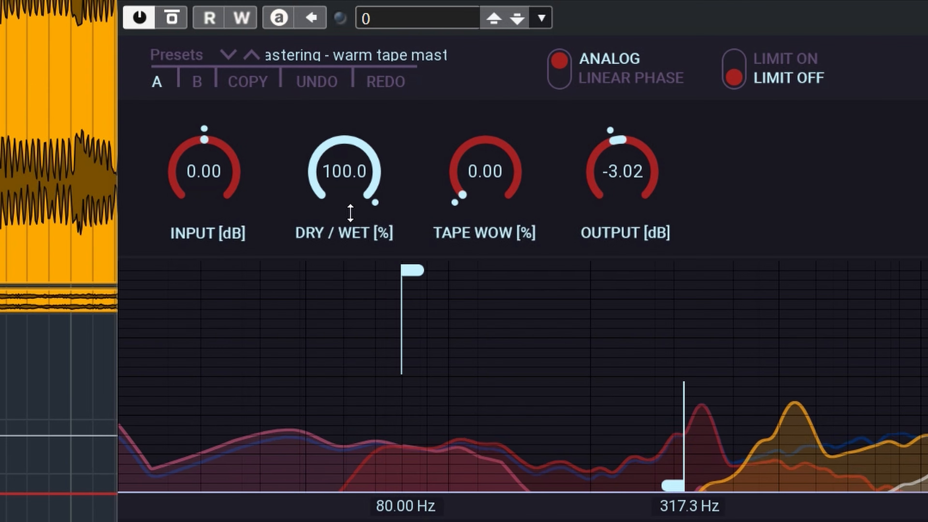
Step: On the warm tape mastering preset, raise the gain to 4.31 dB on Band 3, 7.20 dB on Band 2 and 4.07 dB on Band 4
{"action": "left_click_drag", "start_coordinate": [326, 162], "coordinate": [344, 147]}
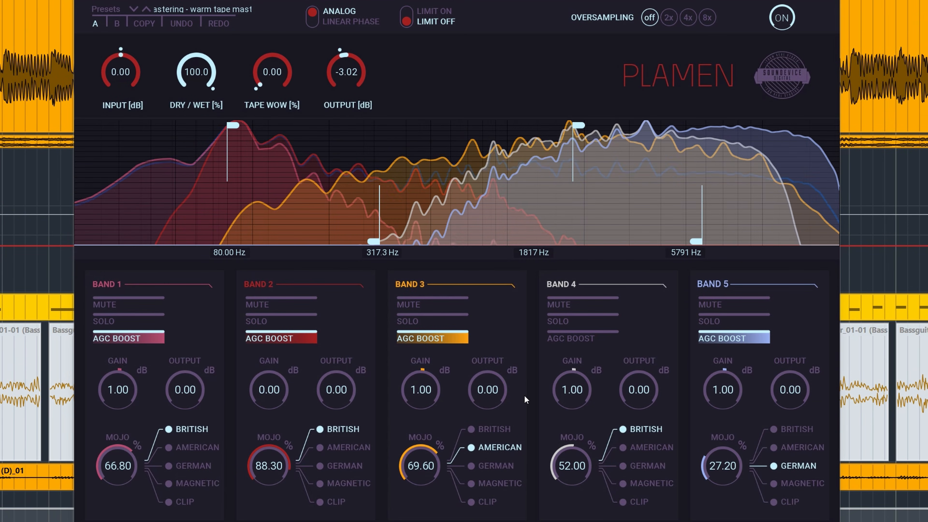
{"action": "mouse_move", "coordinate": [433, 403]}
{"action": "left_mouse_down"}
{"action": "mouse_move", "coordinate": [433, 379]}
{"action": "mouse_move", "coordinate": [434, 392]}
{"action": "left_mouse_up"}
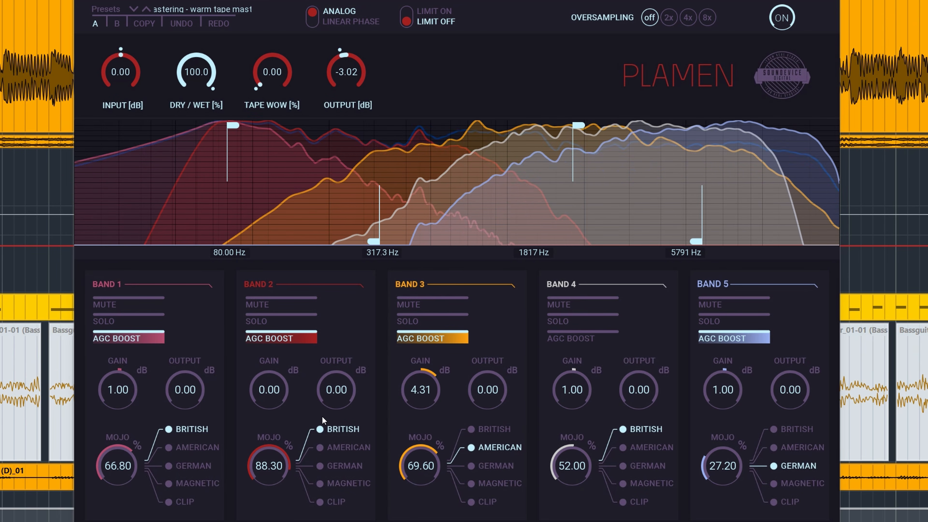
{"action": "left_click_drag", "start_coordinate": [270, 389], "coordinate": [269, 388]}
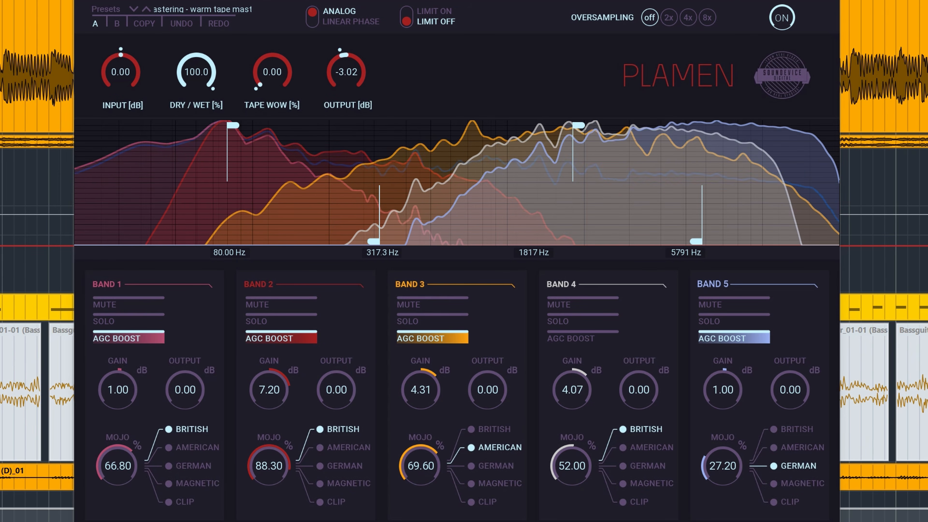
Step: Solo Bands 2 and 3 in turn, setting their upper crossovers to 221.8 Hz and 1882 Hz, and turn off Band 1's AGC Boost
{"action": "left_click", "coordinate": [267, 327]}
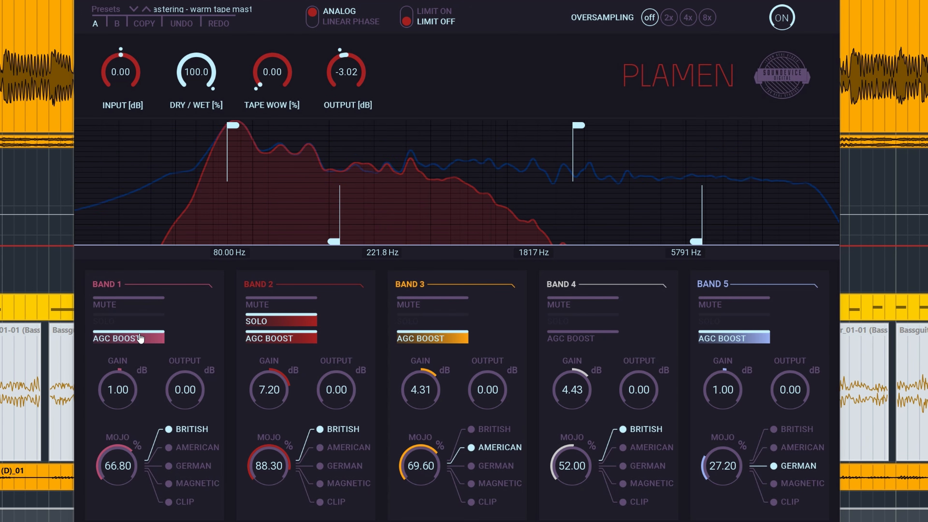
{"action": "left_click", "coordinate": [270, 321]}
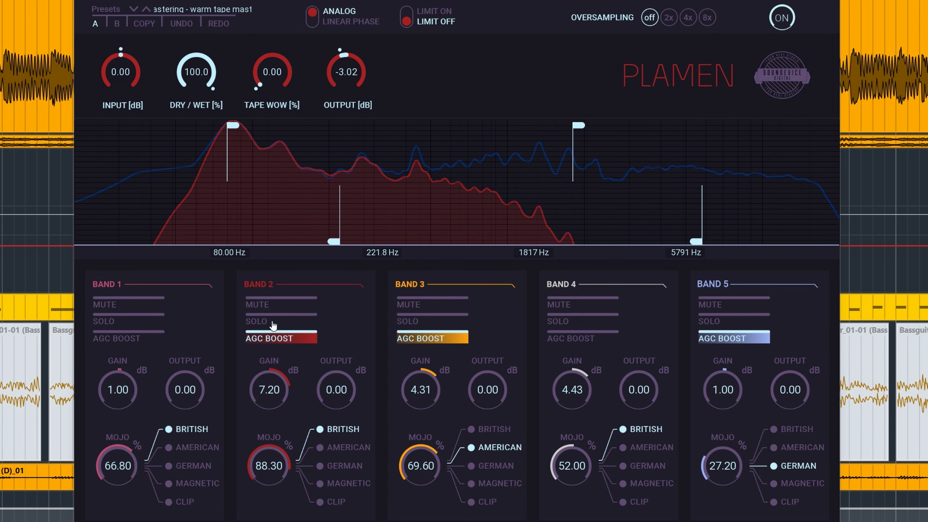
{"action": "left_click", "coordinate": [428, 322]}
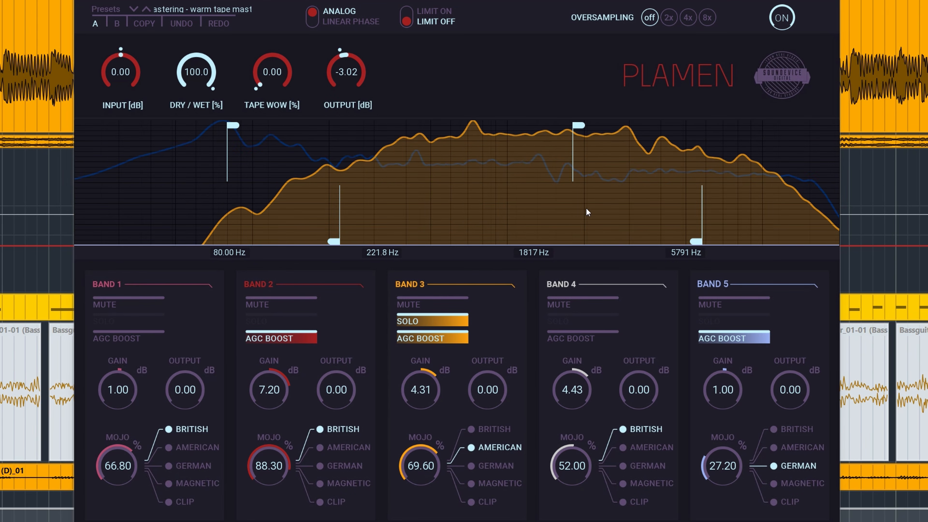
{"action": "left_click_drag", "start_coordinate": [589, 125], "coordinate": [583, 126]}
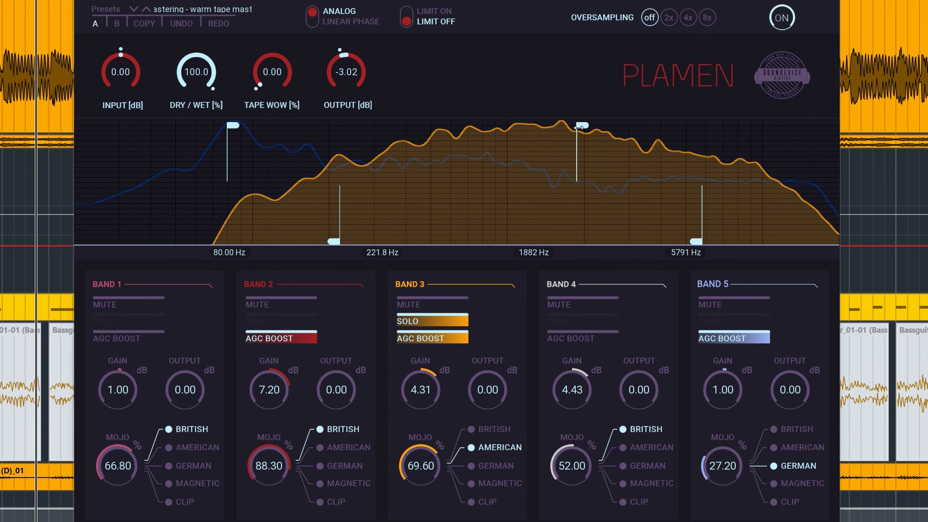
{"action": "left_click", "coordinate": [427, 322]}
Step: Solo Bands 4 and 5 in turn, turn off Band 5's AGC Boost and reset its Mojo to 0
{"action": "left_click", "coordinate": [556, 323]}
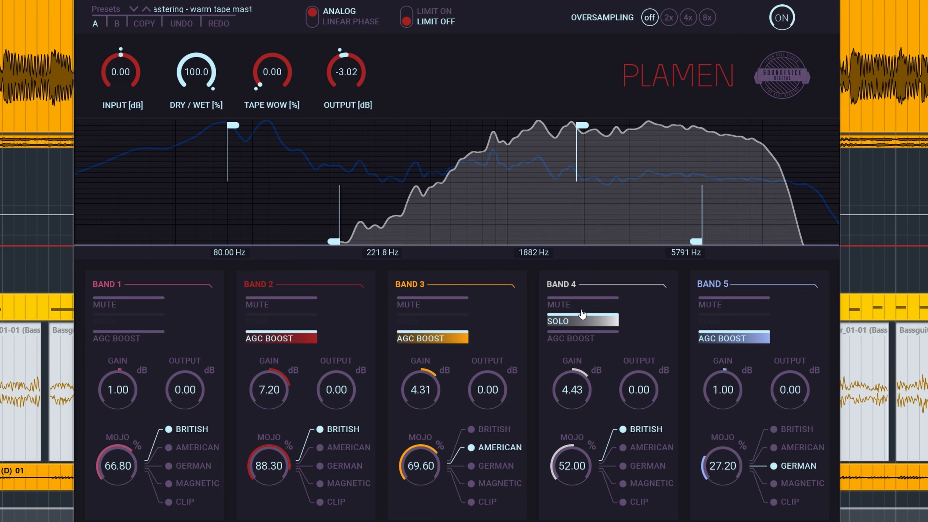
{"action": "left_click", "coordinate": [584, 321]}
{"action": "left_click", "coordinate": [718, 321]}
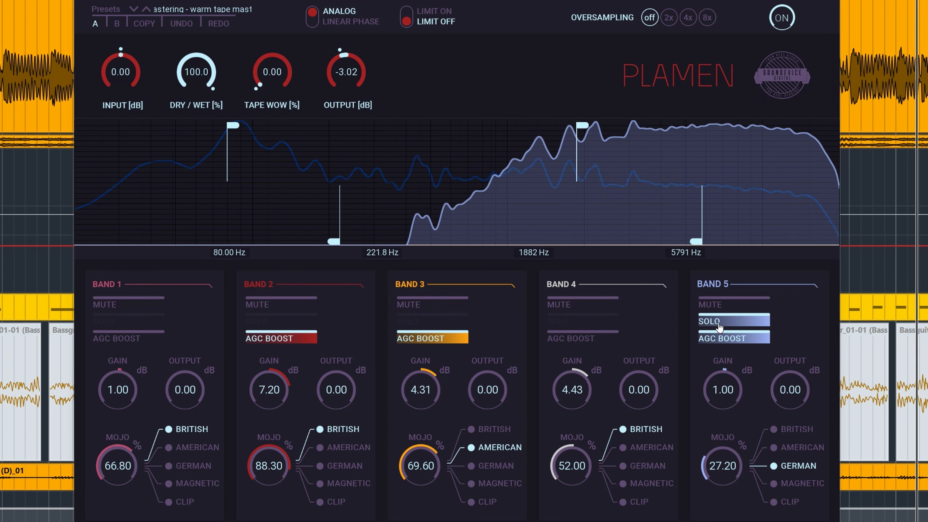
{"action": "left_click", "coordinate": [716, 338]}
{"action": "left_click", "coordinate": [716, 321]}
{"action": "double_click", "coordinate": [721, 469]}
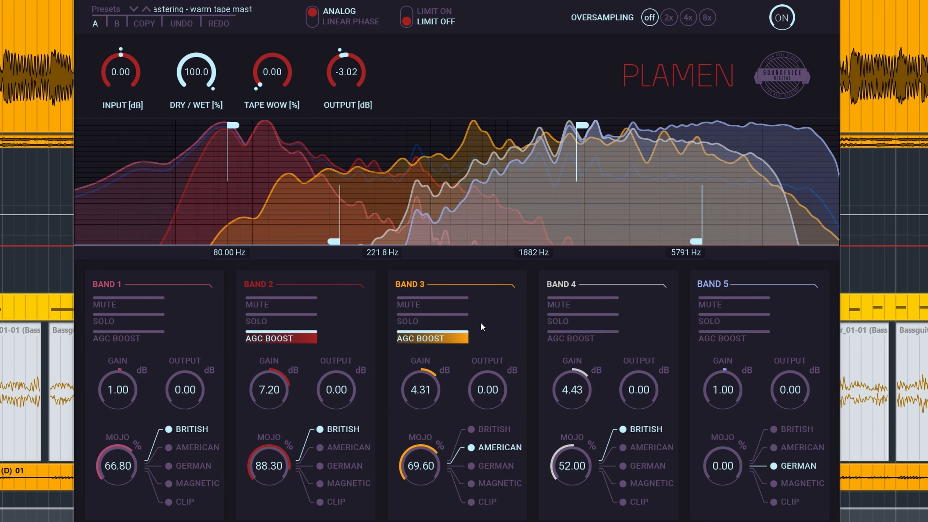
Step: Switch Band 4 to Clip saturation with Mojo at 100, gain at 3.71 dB and output at -4.03 dB
{"action": "left_click", "coordinate": [567, 324]}
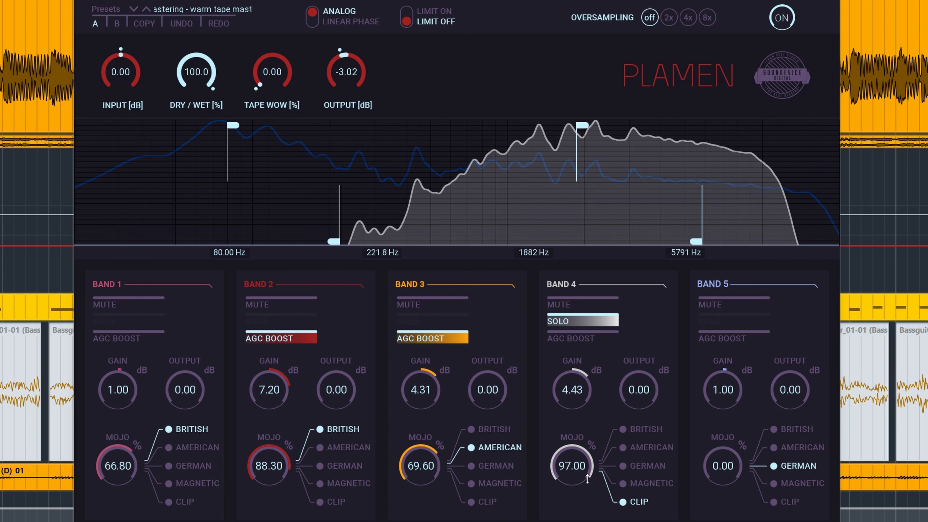
{"action": "left_click_drag", "start_coordinate": [584, 380], "coordinate": [584, 392]}
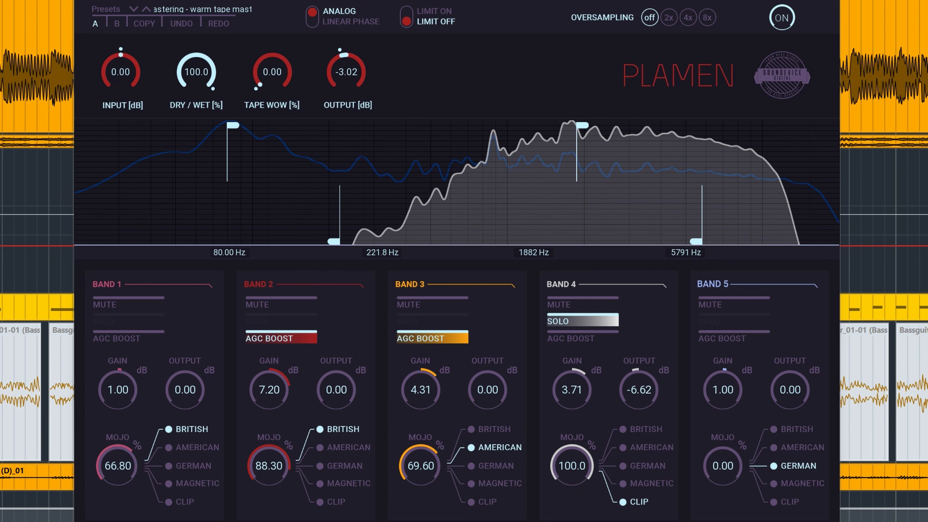
{"action": "left_click", "coordinate": [590, 321]}
{"action": "left_click_drag", "start_coordinate": [641, 395], "coordinate": [641, 390]}
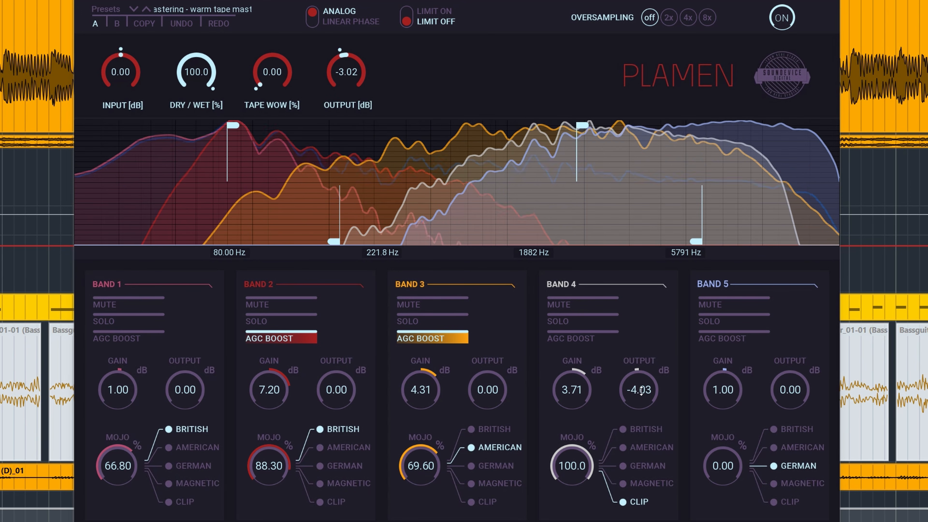
Step: With Band 3 soloed, choose Magnetic saturation and set its Mojo to 75.60%, ending with solo off
{"action": "left_click", "coordinate": [415, 321]}
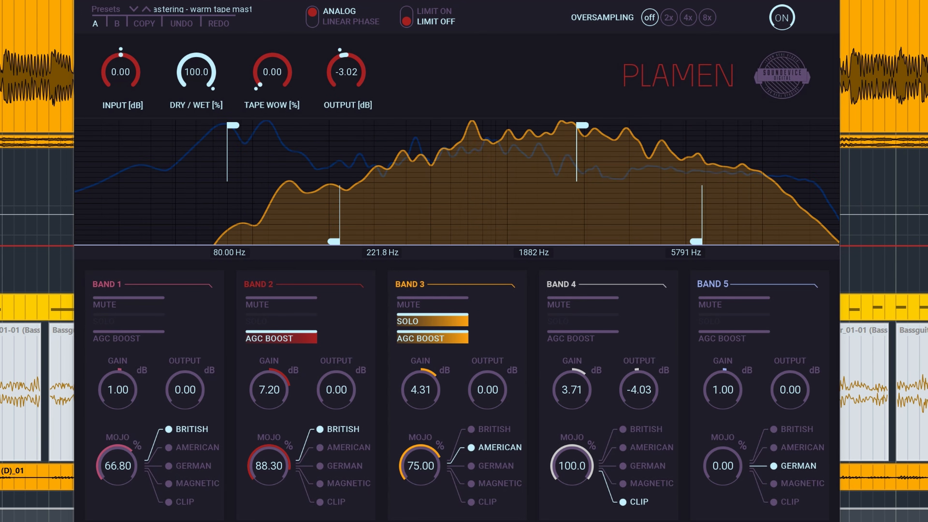
{"action": "left_click", "coordinate": [496, 468]}
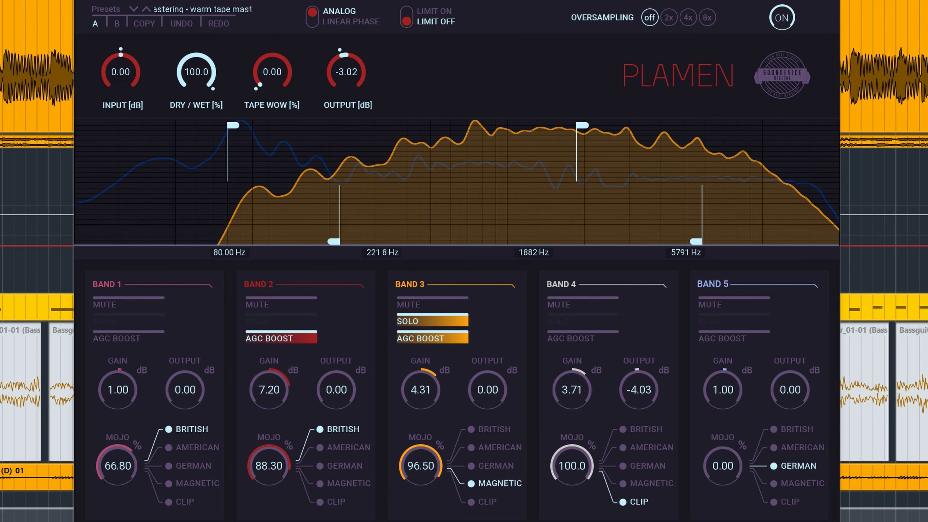
{"action": "left_click", "coordinate": [425, 321]}
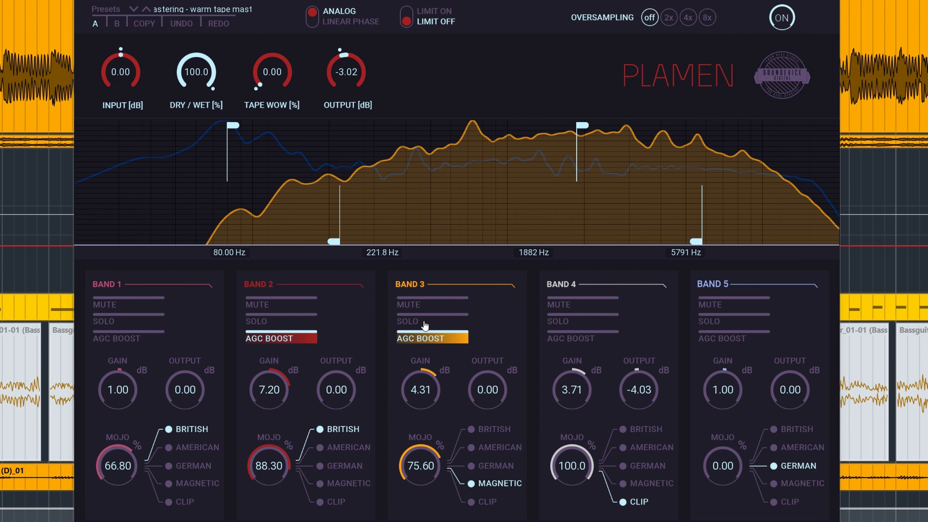
Step: Turn off Band 3's AGC Boost and set its output to -4.80 dB and gain to 4.02 dB
{"action": "left_click", "coordinate": [429, 346]}
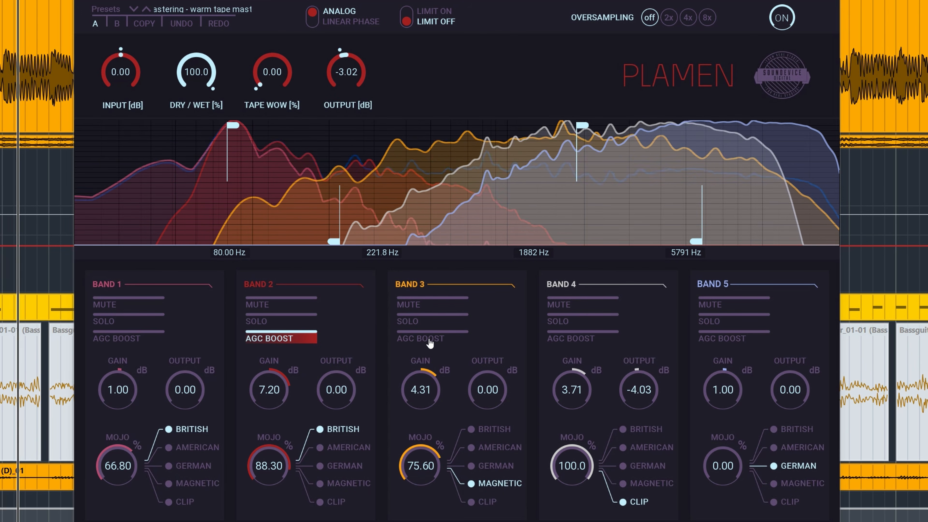
{"action": "left_click", "coordinate": [430, 344]}
{"action": "left_click", "coordinate": [430, 343]}
{"action": "mouse_move", "coordinate": [488, 390]}
{"action": "left_mouse_down"}
{"action": "mouse_move", "coordinate": [488, 413]}
{"action": "mouse_move", "coordinate": [488, 399]}
{"action": "left_mouse_up"}
{"action": "left_click_drag", "start_coordinate": [421, 389], "coordinate": [421, 392]}
Step: Audition Band 2 in solo, choose American saturation, and set gain to 9.58 dB, Mojo to 89.20% and output to -2.02 dB
{"action": "left_click", "coordinate": [269, 323]}
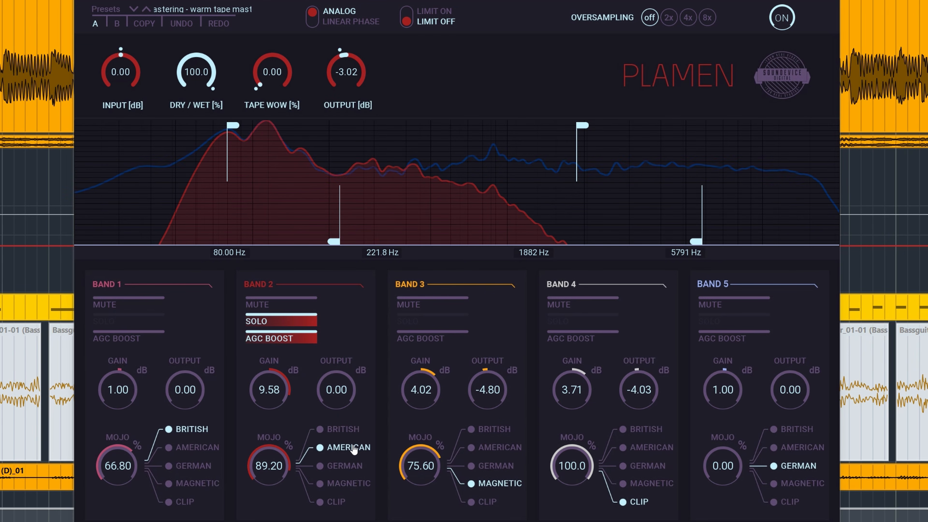
{"action": "left_click", "coordinate": [345, 466]}
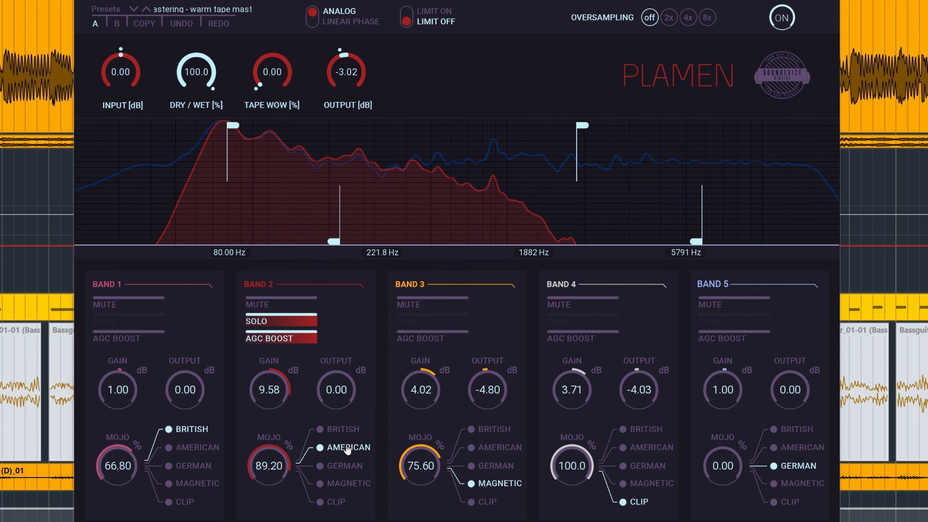
{"action": "left_click", "coordinate": [269, 324]}
{"action": "mouse_move", "coordinate": [333, 380]}
{"action": "left_mouse_down"}
{"action": "mouse_move", "coordinate": [332, 397]}
{"action": "mouse_move", "coordinate": [332, 380]}
{"action": "left_mouse_up"}
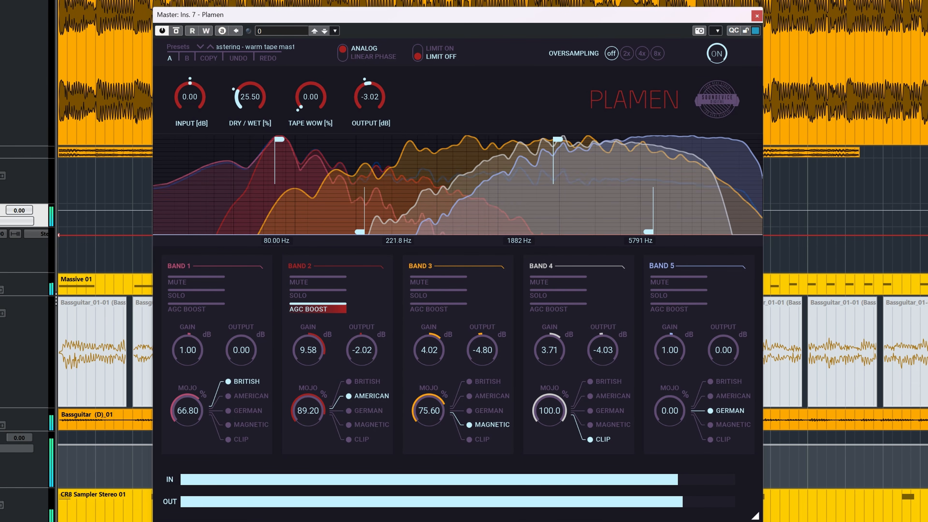
Step: Set Dry/Wet to 27.60% and the main output to -5.18 dB, comparing the master against bypass
{"action": "left_click_drag", "start_coordinate": [250, 97], "coordinate": [250, 95]}
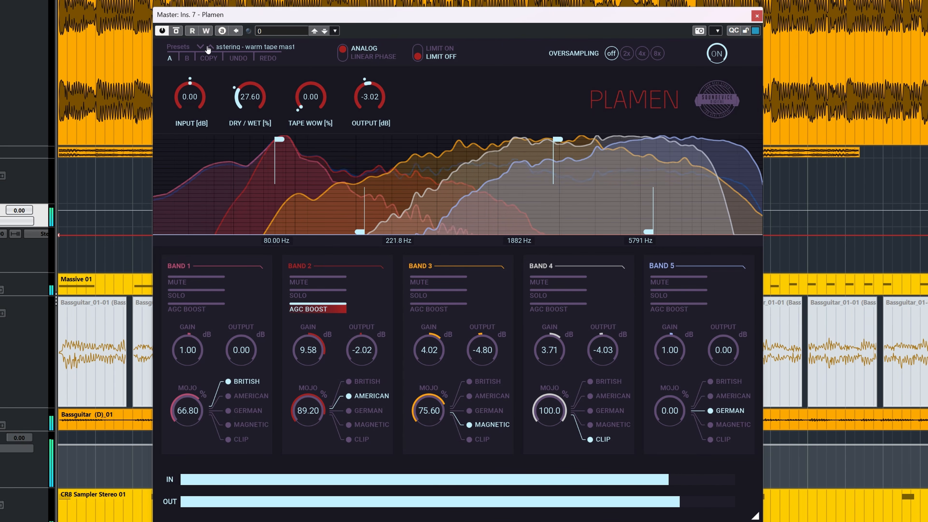
{"action": "left_click", "coordinate": [176, 31]}
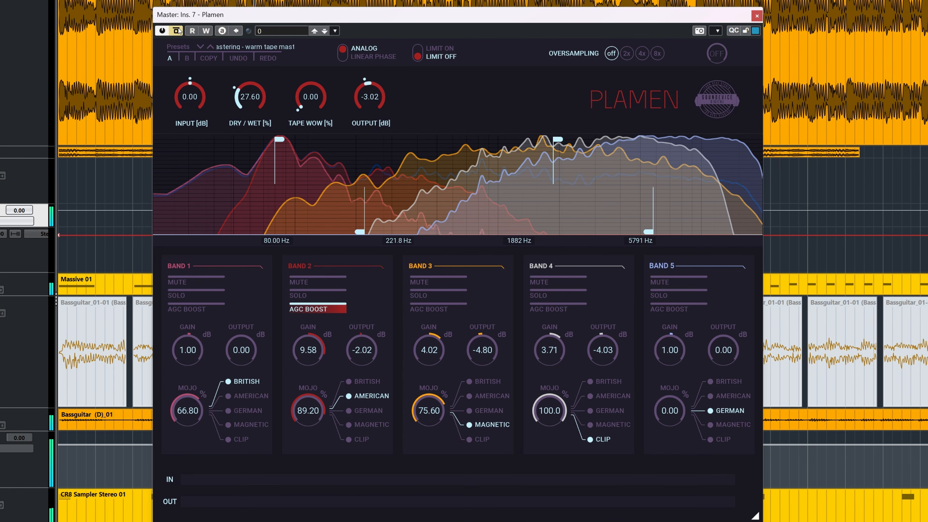
{"action": "left_click", "coordinate": [177, 30]}
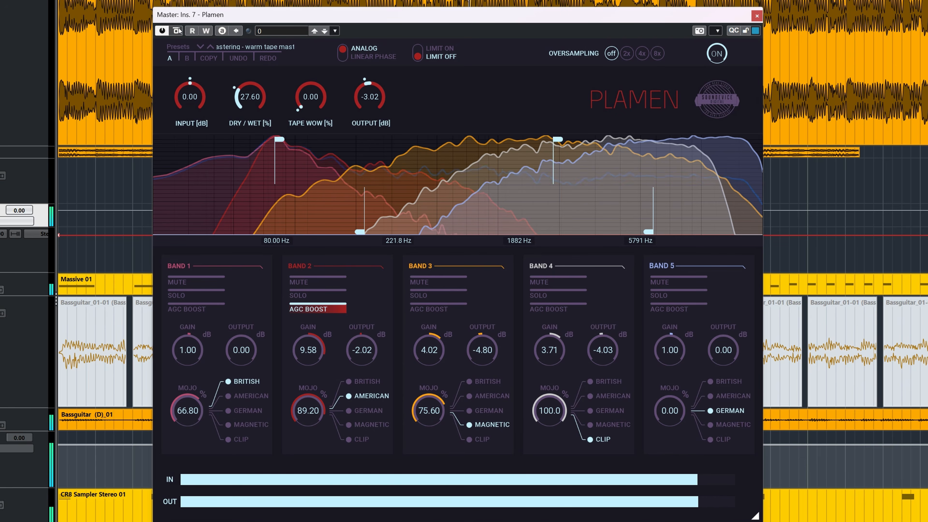
{"action": "left_click_drag", "start_coordinate": [370, 97], "coordinate": [370, 103]}
{"action": "left_click", "coordinate": [176, 31]}
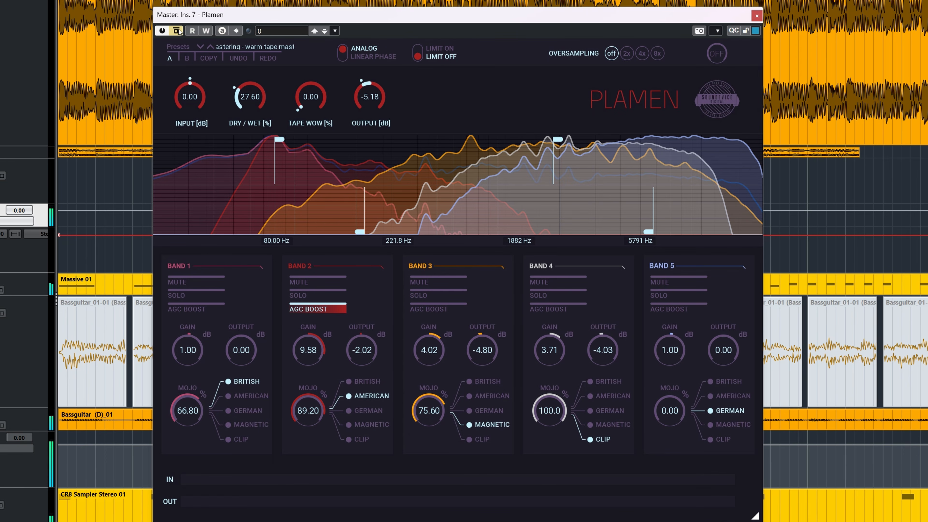
{"action": "left_click", "coordinate": [177, 31]}
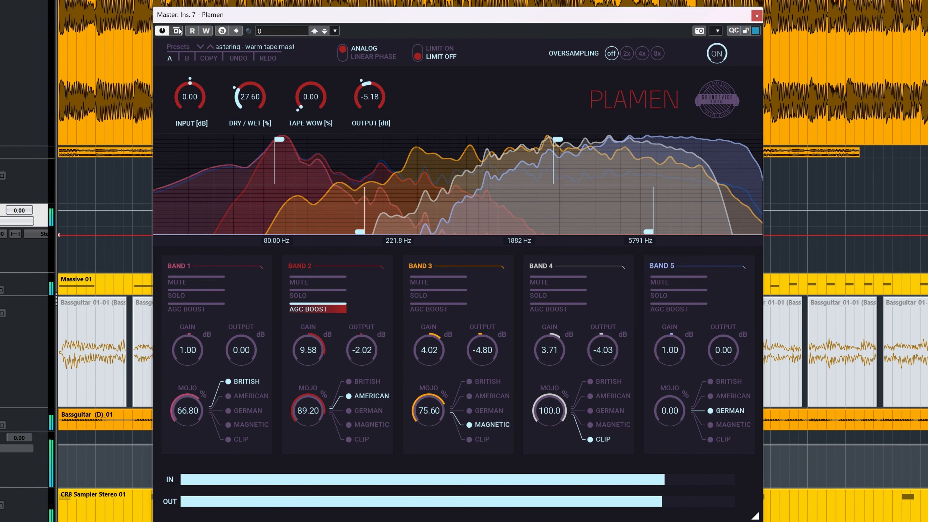
Step: Adjust the global Input and Output levels repeatedly to balance how hard the saturation is driven against the final volume
{"action": "left_click_drag", "start_coordinate": [308, 350], "coordinate": [362, 335]}
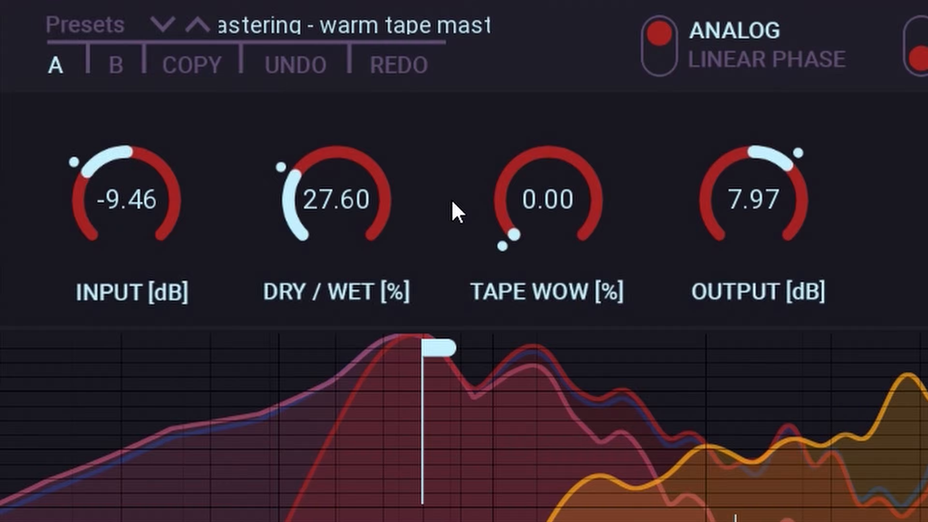
{"action": "left_click_drag", "start_coordinate": [160, 234], "coordinate": [160, 223]}
{"action": "left_click_drag", "start_coordinate": [786, 223], "coordinate": [786, 255]}
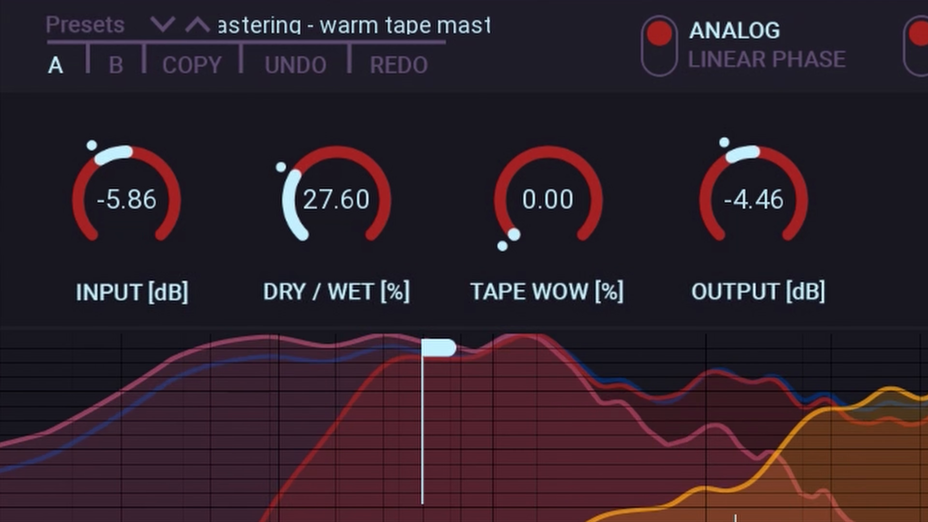
{"action": "left_click_drag", "start_coordinate": [754, 199], "coordinate": [753, 195]}
{"action": "left_click_drag", "start_coordinate": [170, 207], "coordinate": [170, 222]}
{"action": "left_click_drag", "start_coordinate": [731, 179], "coordinate": [731, 229]}
{"action": "left_click_drag", "start_coordinate": [128, 201], "coordinate": [128, 147]}
{"action": "left_click_drag", "start_coordinate": [758, 202], "coordinate": [758, 155]}
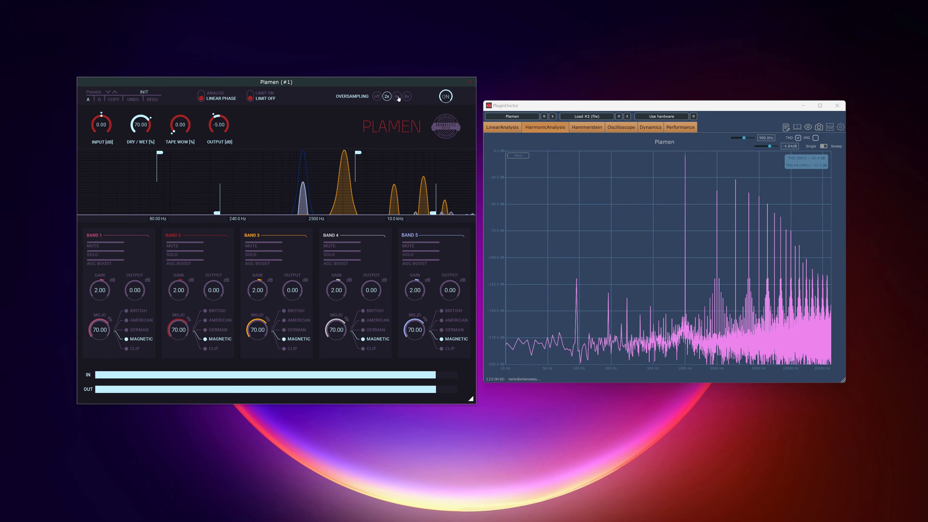
Step: Compare oversampling at off, 2x, 4x and 8x in the harmonic analysis, and try 2x on the master instance beside the audio performance meter
{"action": "left_click", "coordinate": [397, 97]}
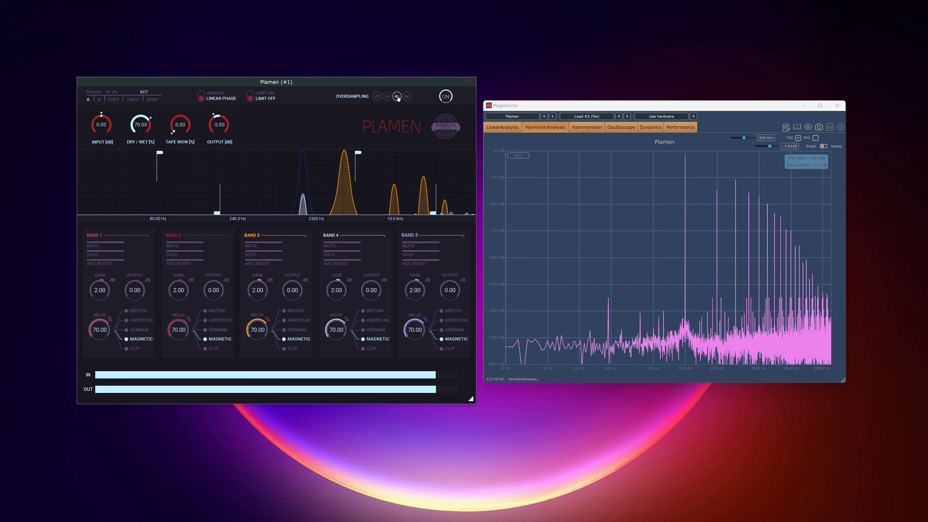
{"action": "left_click", "coordinate": [377, 96]}
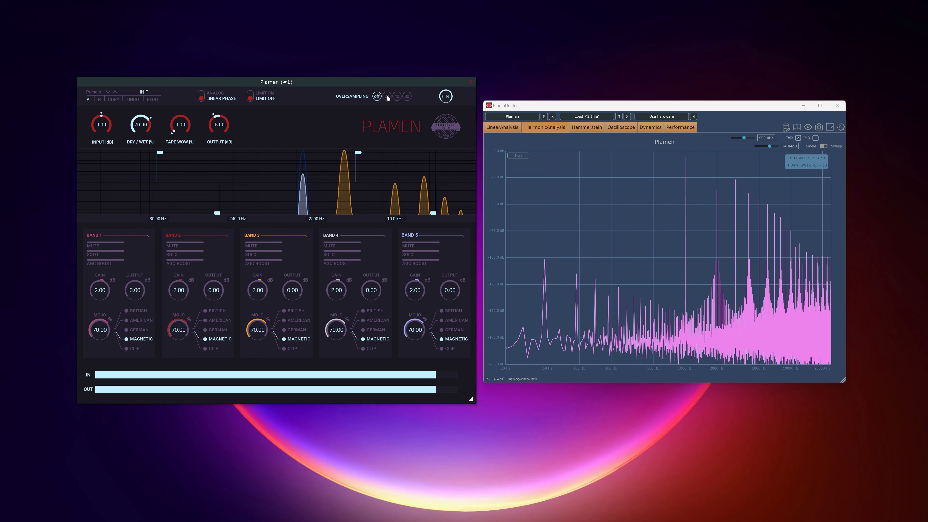
{"action": "left_click", "coordinate": [386, 97]}
{"action": "left_click", "coordinate": [397, 98]}
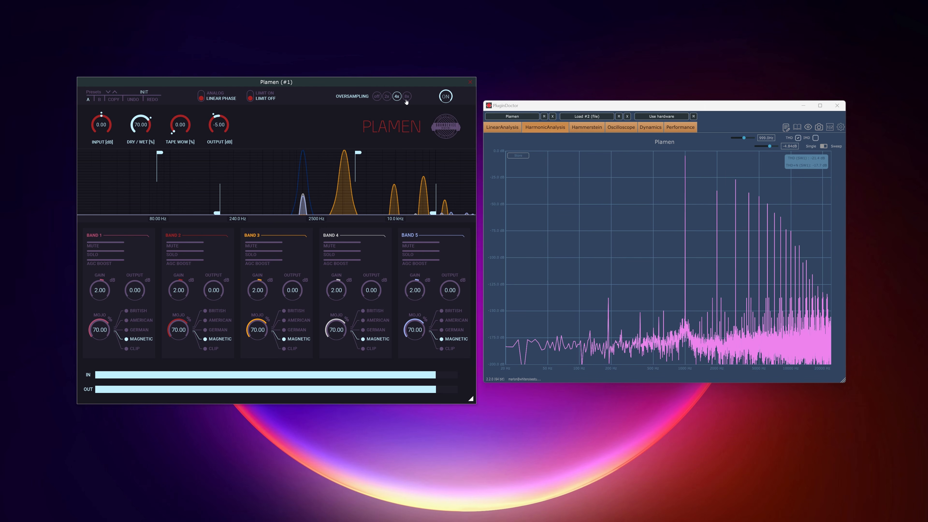
{"action": "left_click", "coordinate": [377, 96]}
{"action": "left_click", "coordinate": [407, 97]}
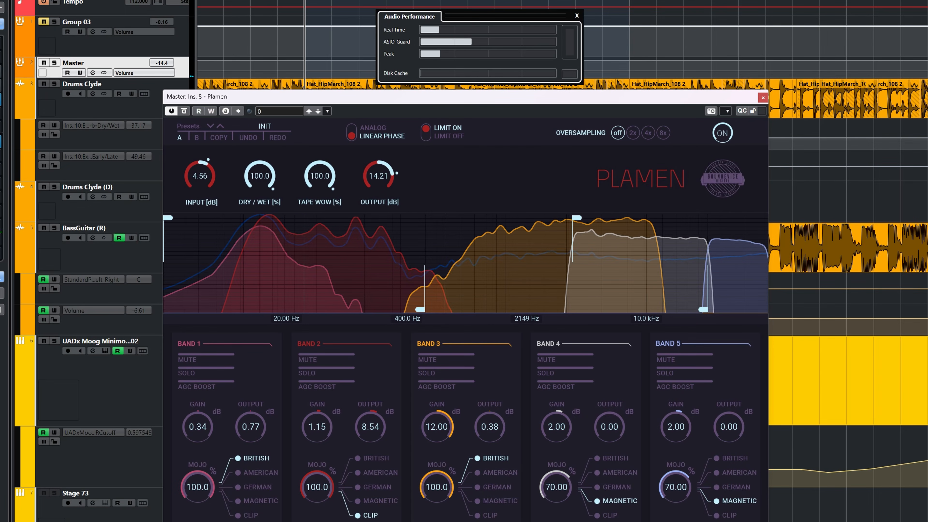
{"action": "left_click", "coordinate": [633, 133]}
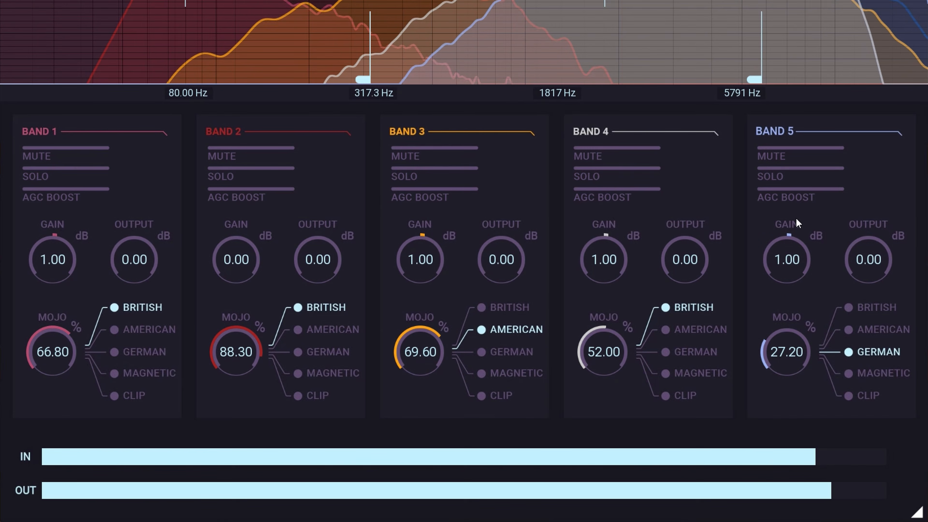
Step: Enable AGC Boost on all five bands, toggling it off and on again for Band 3
{"action": "left_click", "coordinate": [775, 197]}
{"action": "left_click", "coordinate": [614, 196]}
{"action": "left_click", "coordinate": [431, 195]}
{"action": "left_click", "coordinate": [252, 197]}
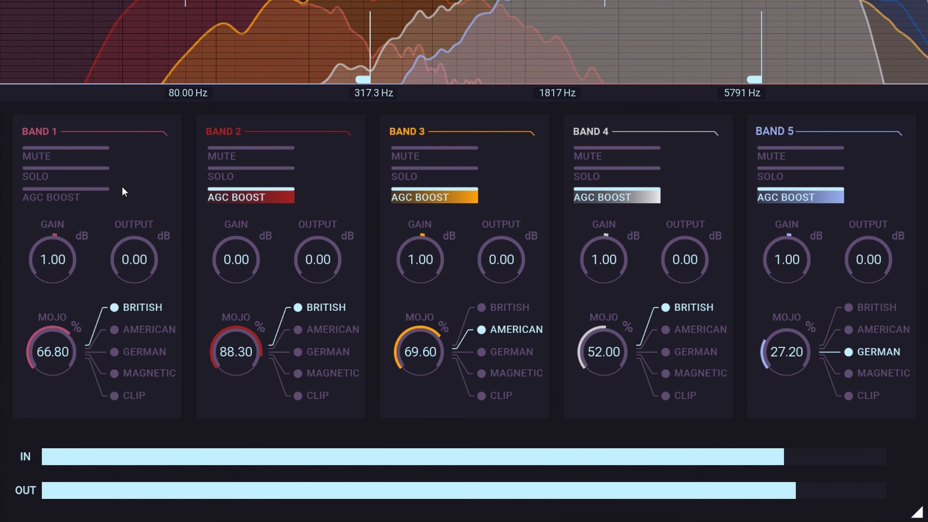
{"action": "left_click", "coordinate": [81, 197]}
{"action": "left_click", "coordinate": [402, 197]}
{"action": "left_click", "coordinate": [431, 197]}
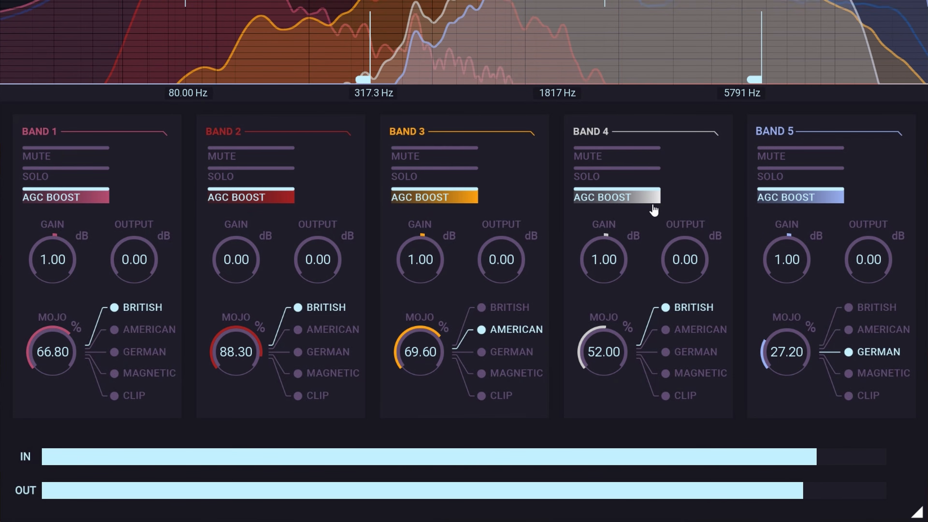